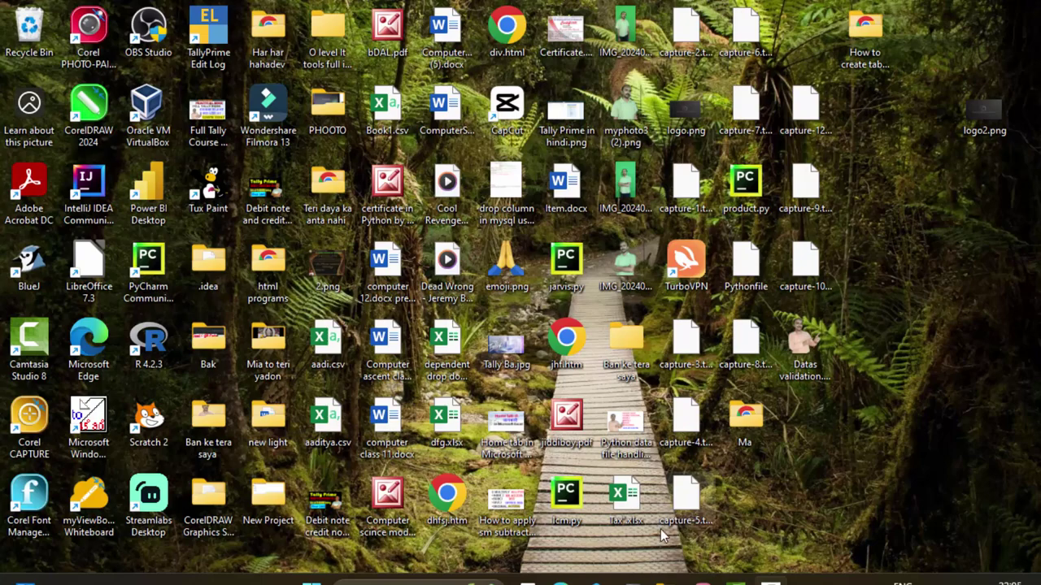
# - Bring the Access window showing the StudentT table in Design view to the front
pyautogui.click(701, 580)
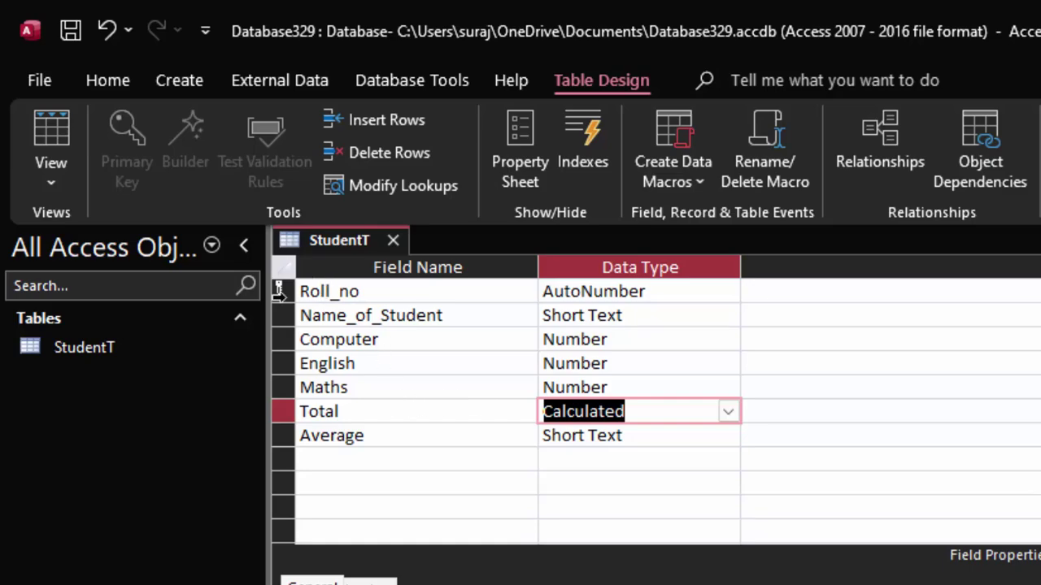
pyautogui.moveTo(278, 291)
pyautogui.rightClick(282, 291)
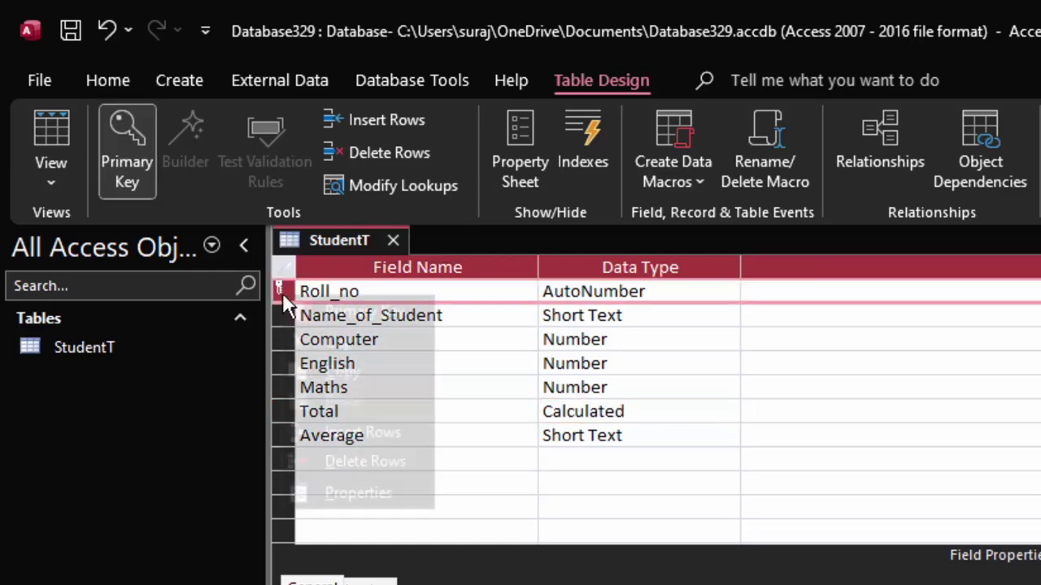
pyautogui.click(317, 315)
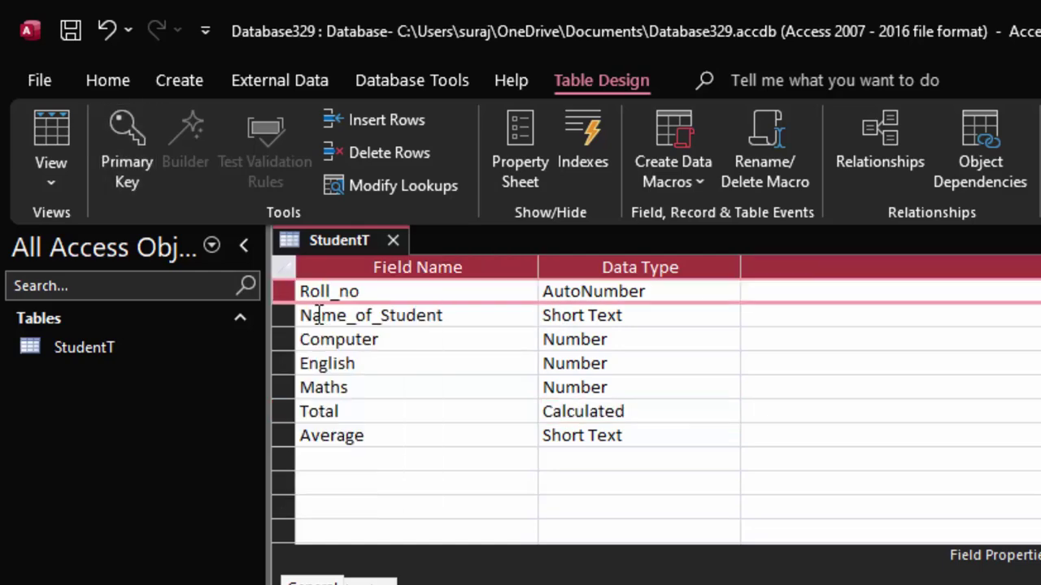
pyautogui.rightClick(283, 293)
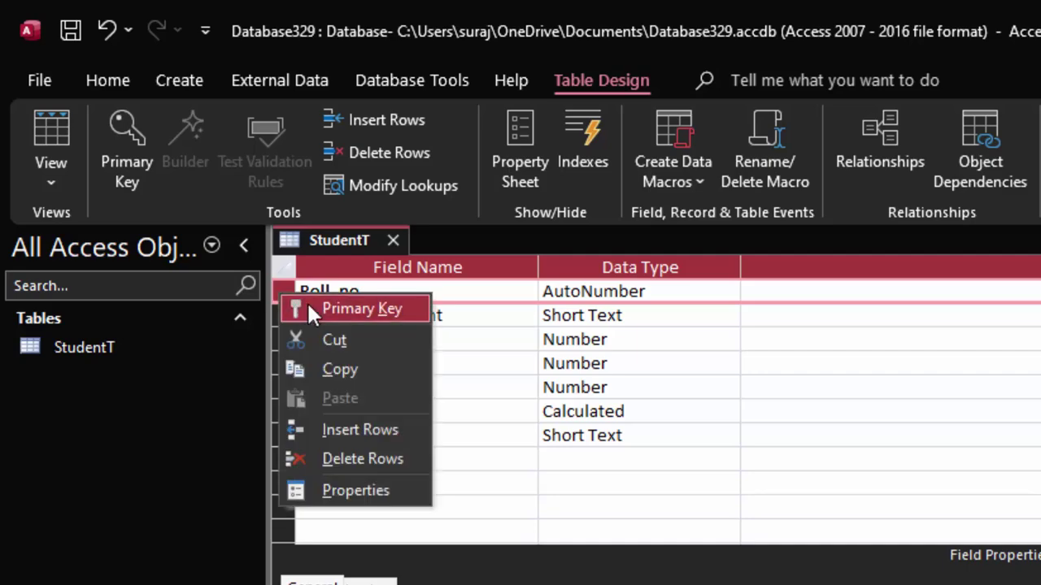
pyautogui.click(309, 305)
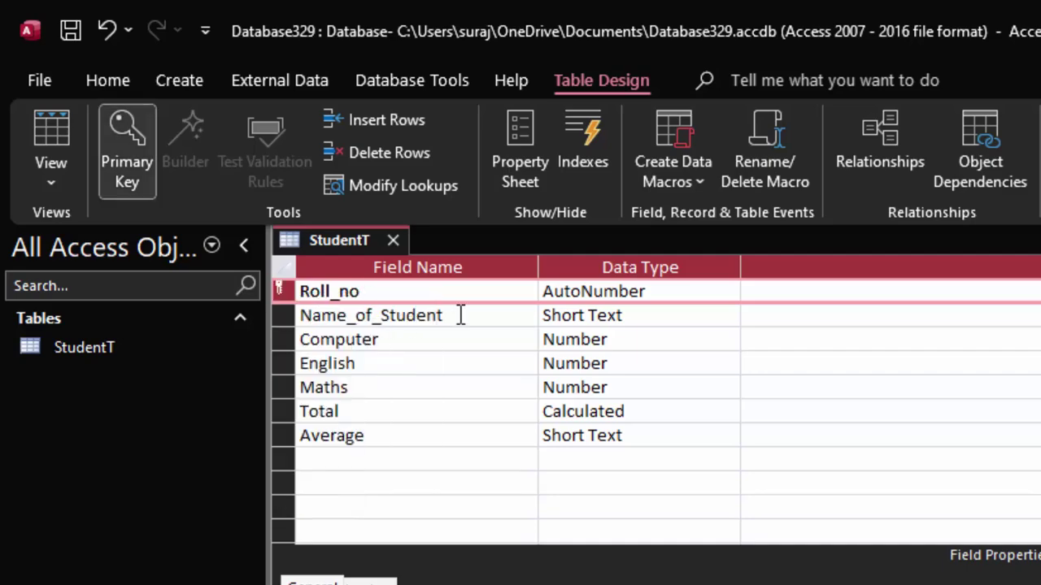
# - Keep the Total field's data type as Calculated
pyautogui.click(426, 340)
pyautogui.click(442, 364)
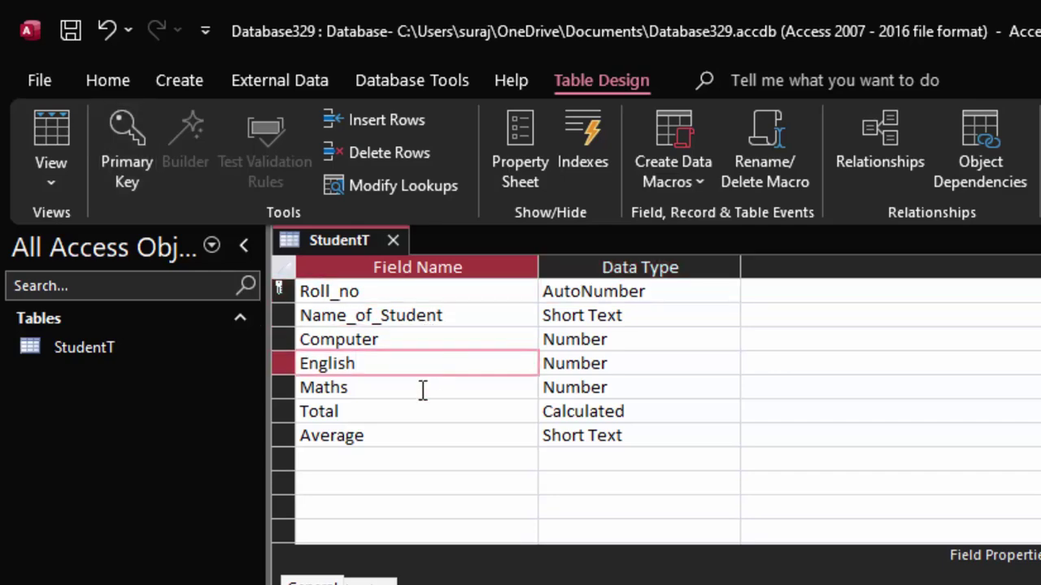
pyautogui.click(417, 387)
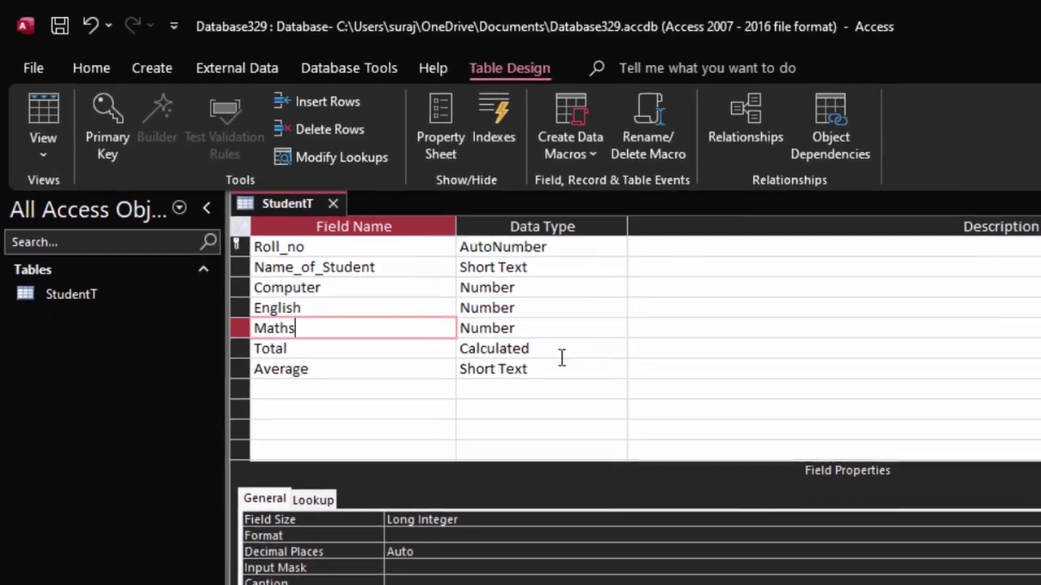
pyautogui.click(530, 333)
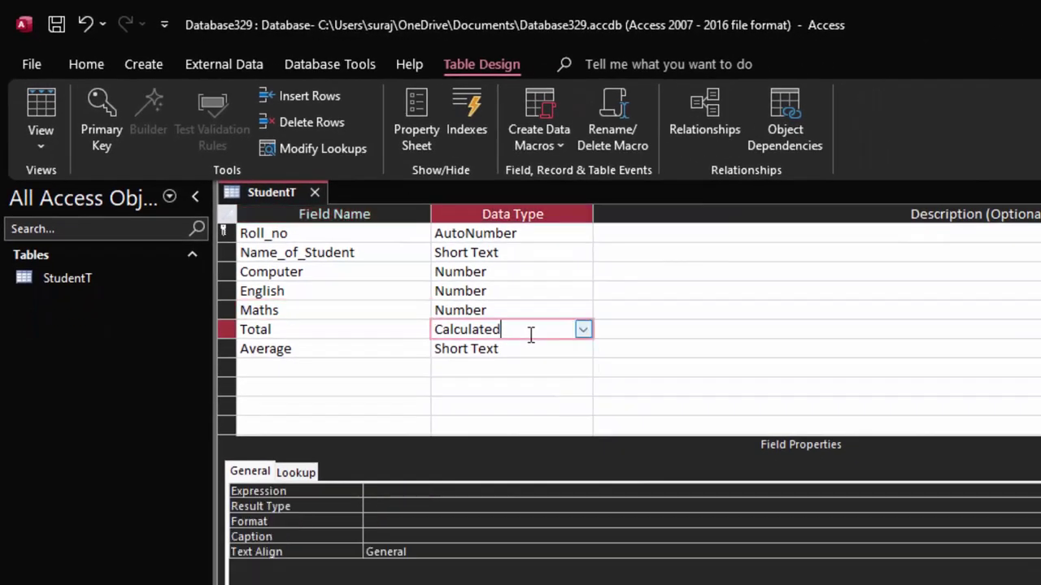
pyautogui.click(584, 330)
pyautogui.click(513, 577)
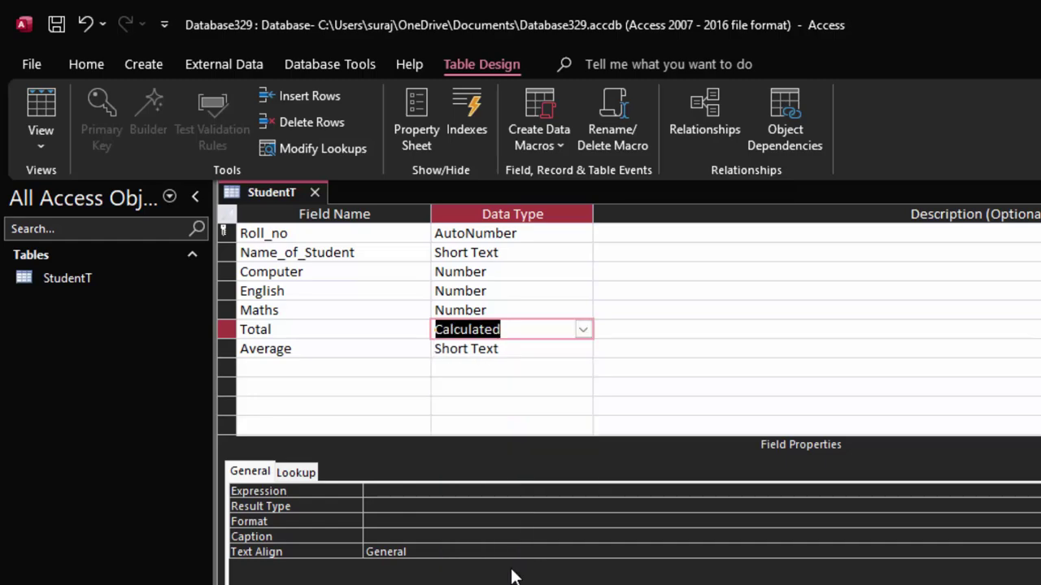
# - Enter [Computer]+[English]+[Maths] as Total's expression in the Zoom box
pyautogui.click(478, 491)
pyautogui.rightClick(478, 490)
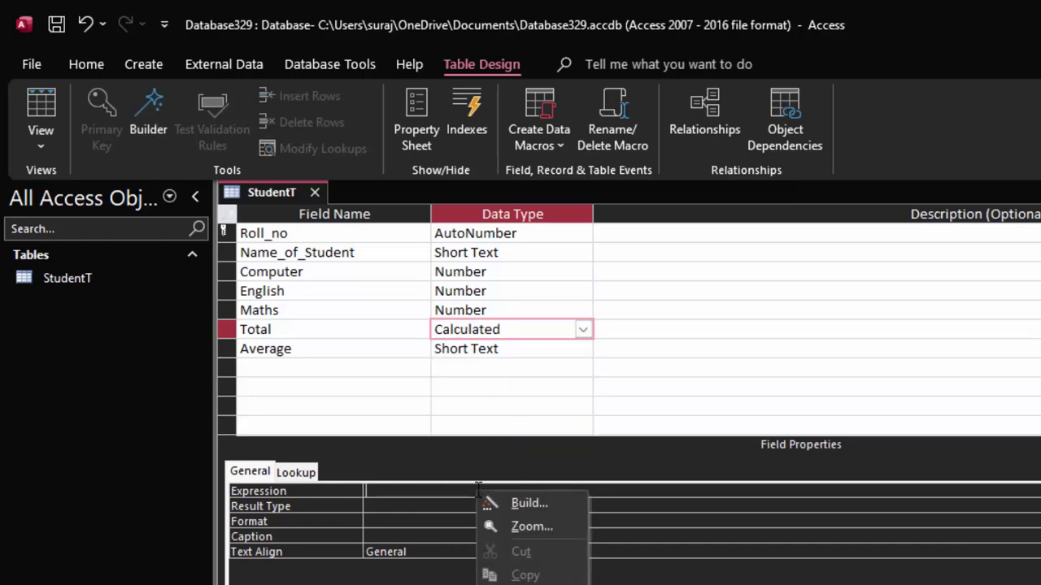
pyautogui.click(502, 525)
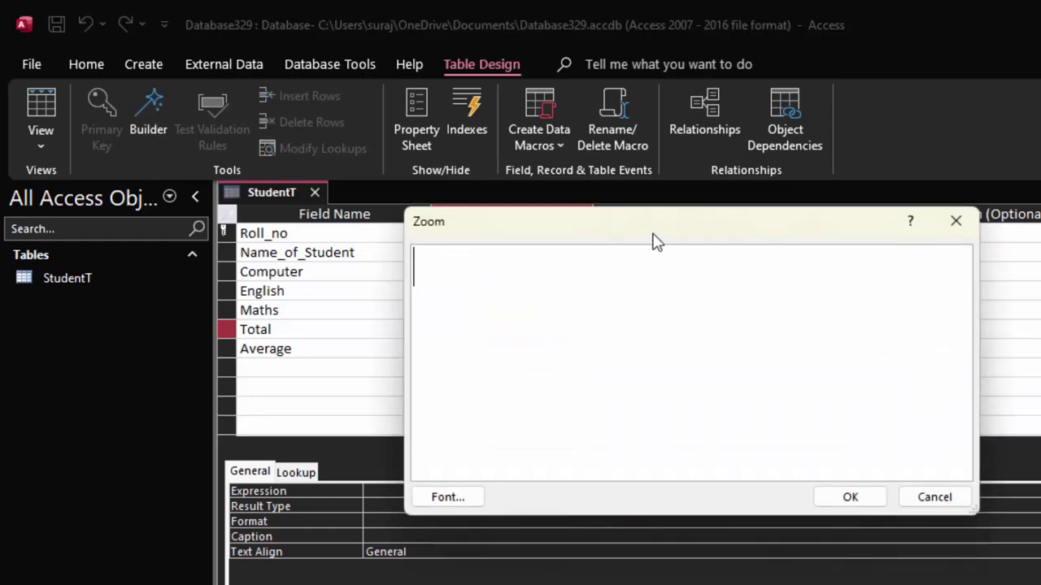
pyautogui.moveTo(650, 239); pyautogui.dragTo(867, 271)
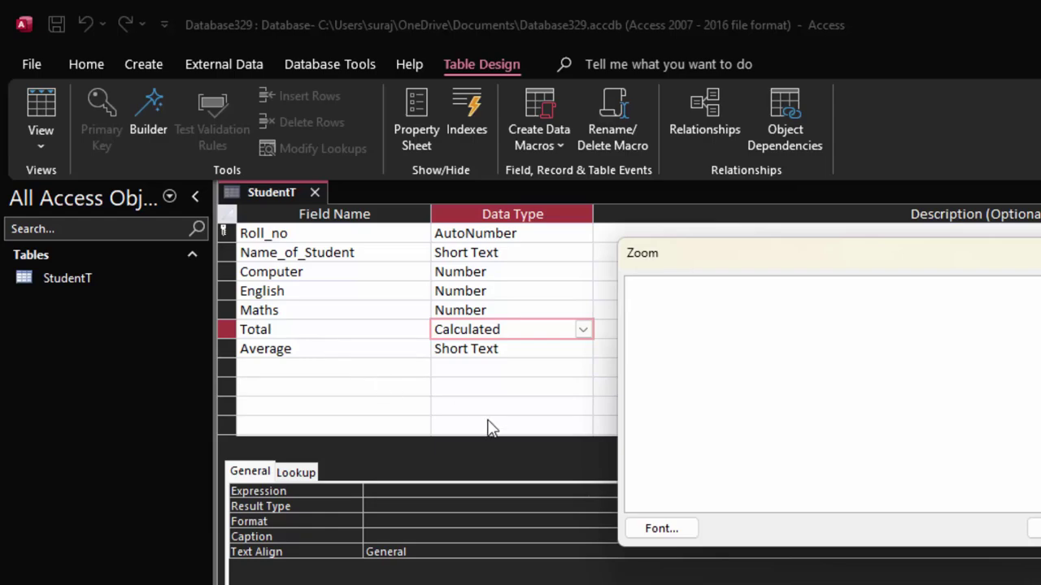
pyautogui.write('[')
pyautogui.write('Compu')
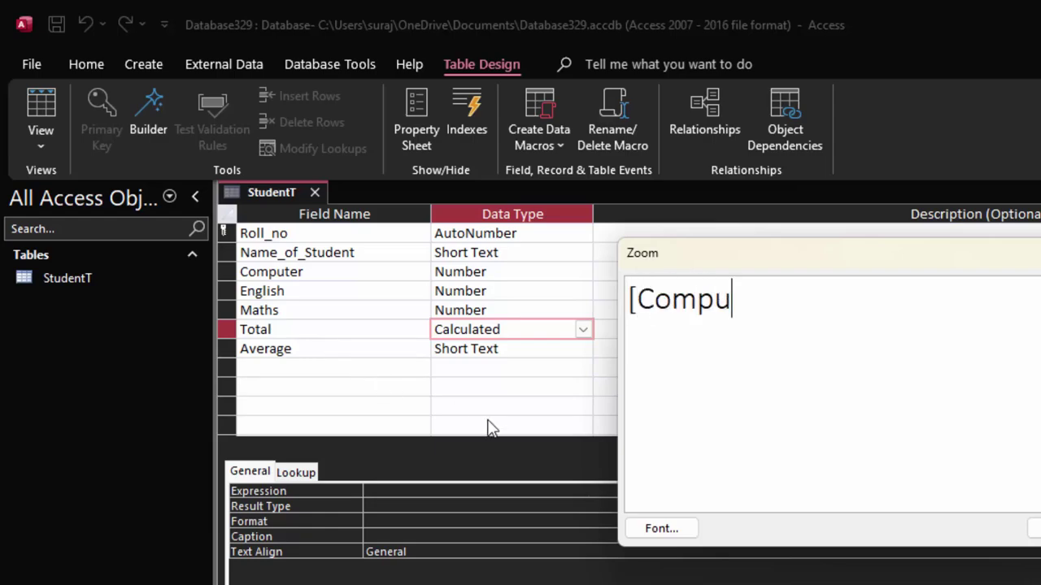
pyautogui.write('ter]+')
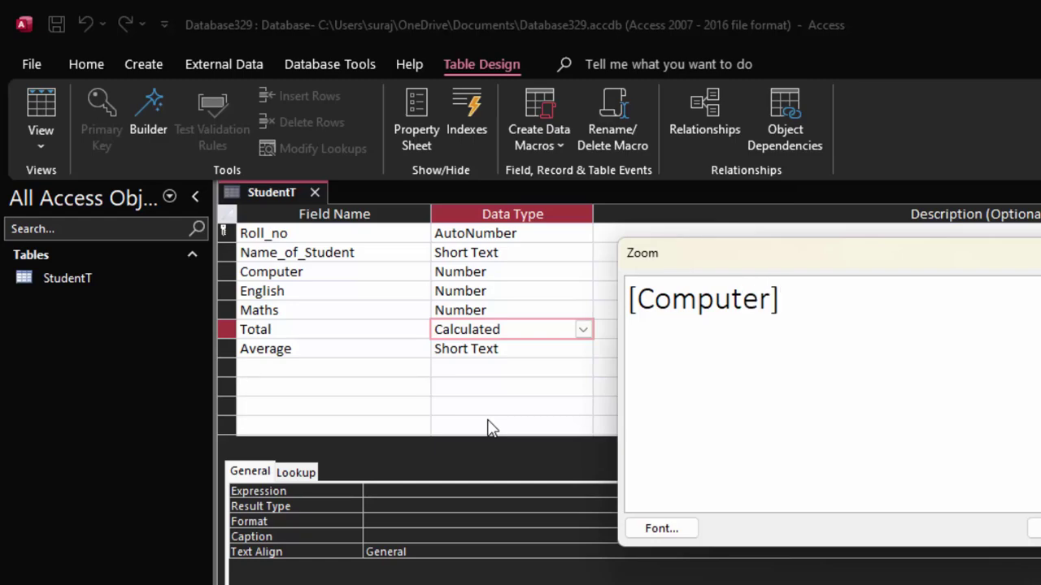
pyautogui.write('[')
pyautogui.write('Engl')
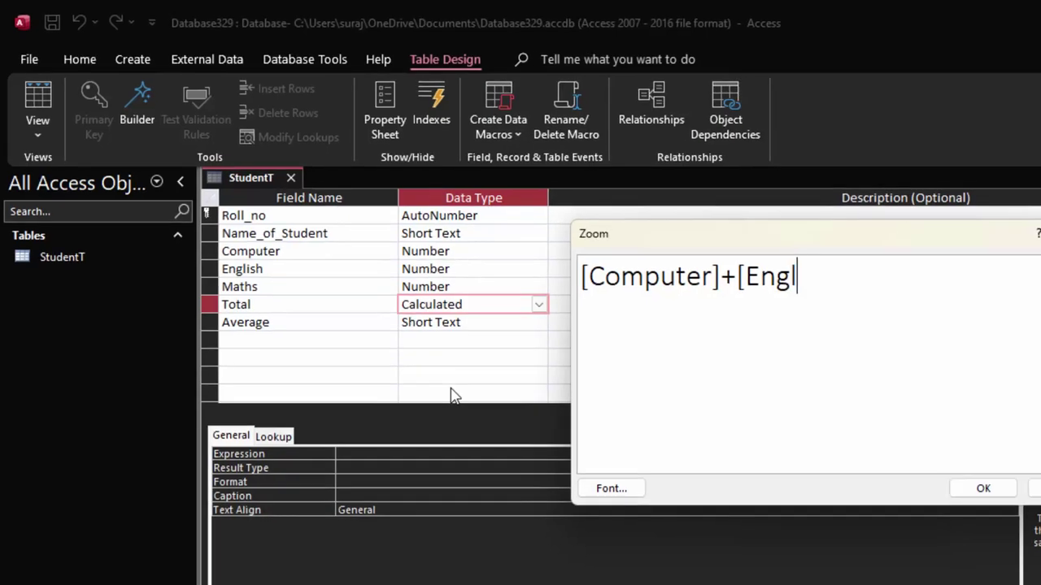
pyautogui.write('ish]')
pyautogui.write('+[')
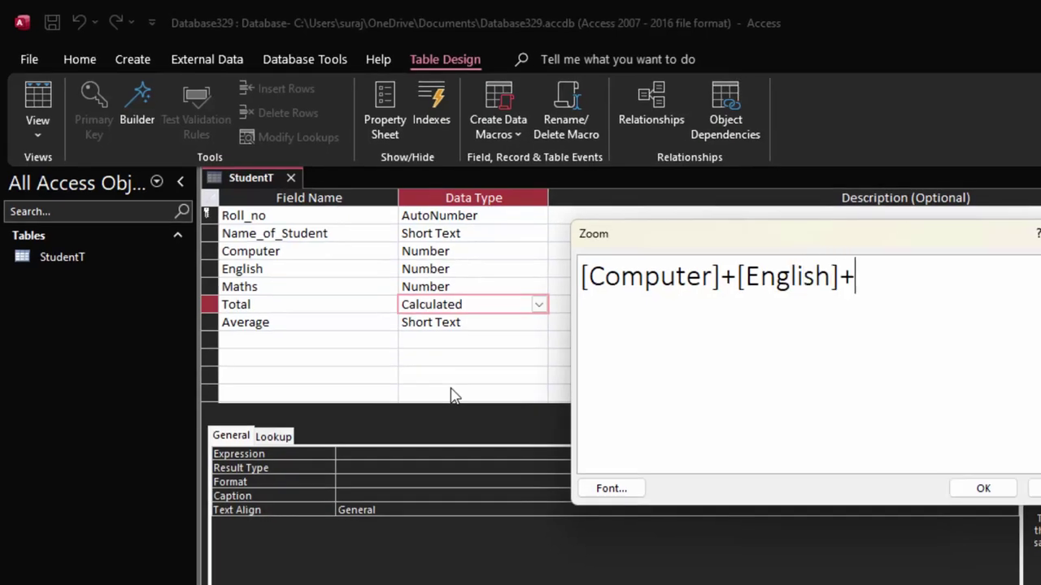
pyautogui.write('Math')
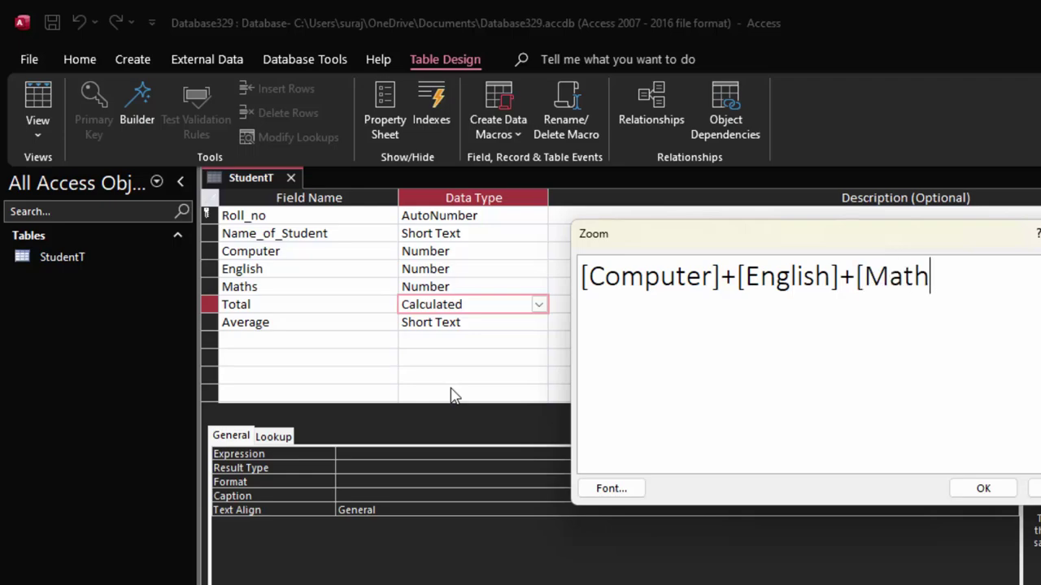
pyautogui.write('s]')
pyautogui.click(978, 489)
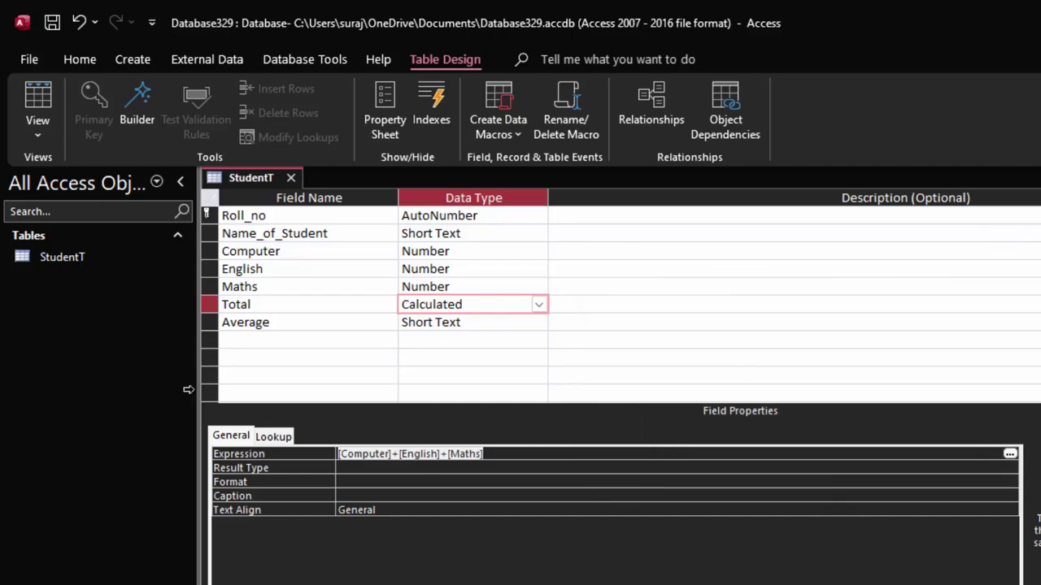
# - Make Average a Calculated field with the expression [Total]/3
pyautogui.click(514, 322)
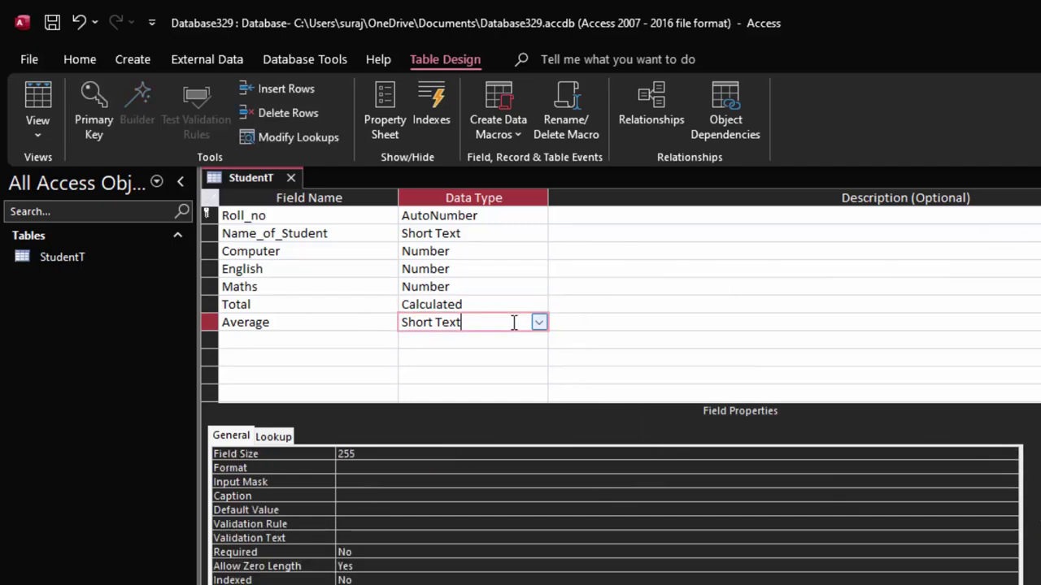
pyautogui.click(538, 322)
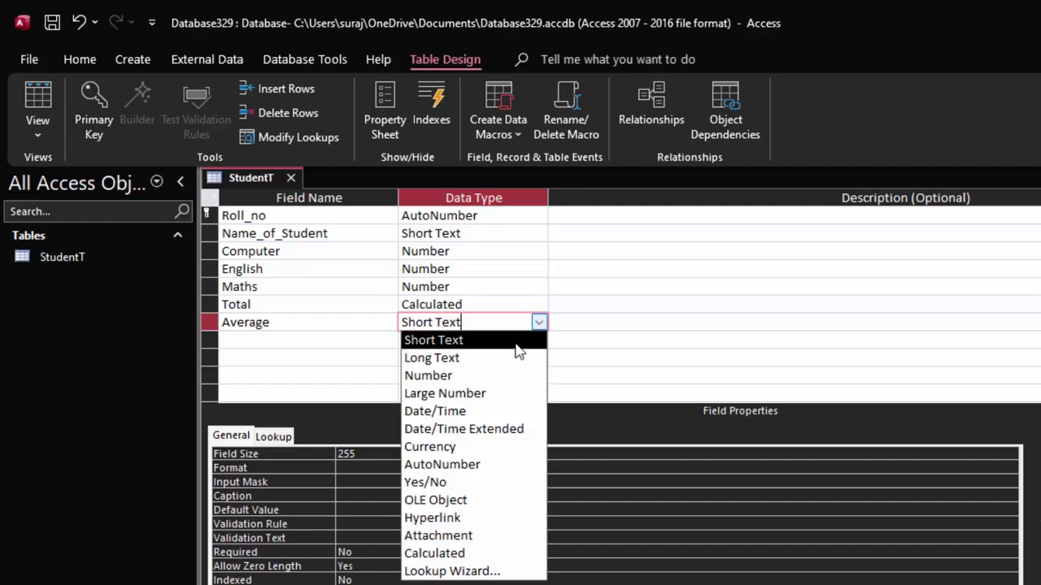
pyautogui.click(474, 554)
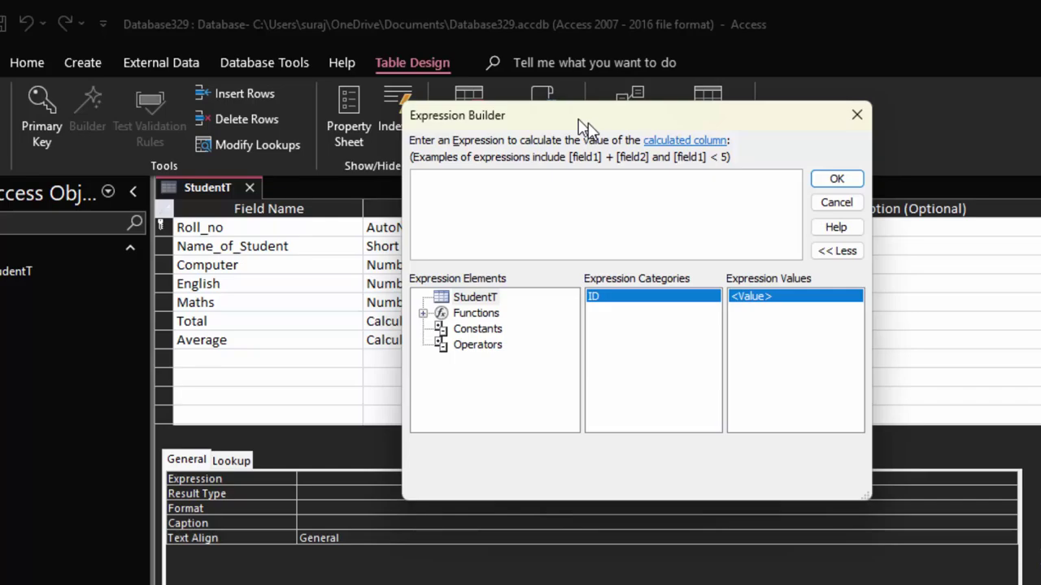
pyautogui.moveTo(585, 118)
pyautogui.mouseDown()
pyautogui.moveTo(733, 172)
pyautogui.moveTo(724, 198)
pyautogui.mouseUp()
pyautogui.write('[Total]/')
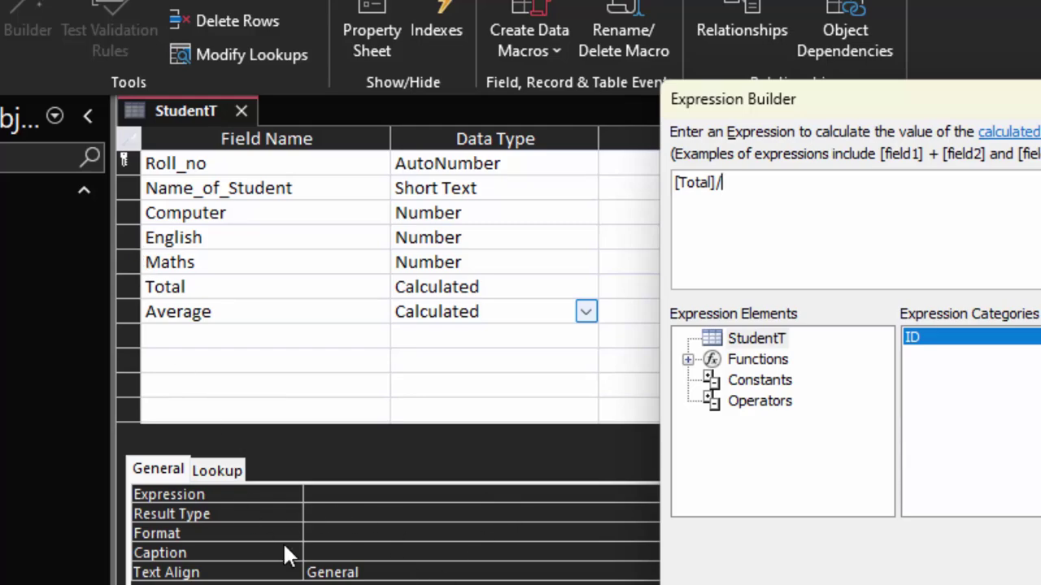
pyautogui.write('3')
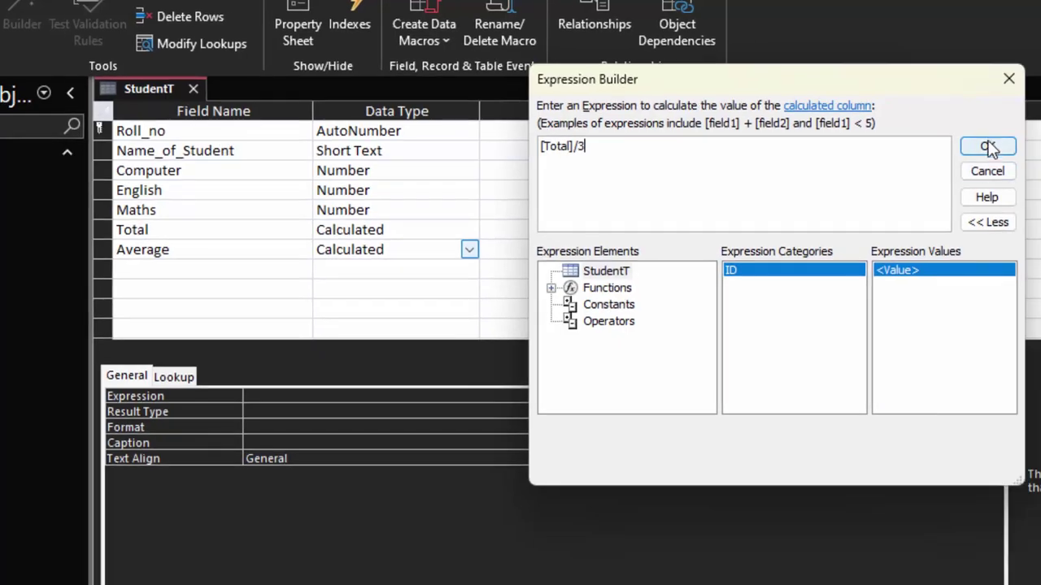
pyautogui.click(988, 147)
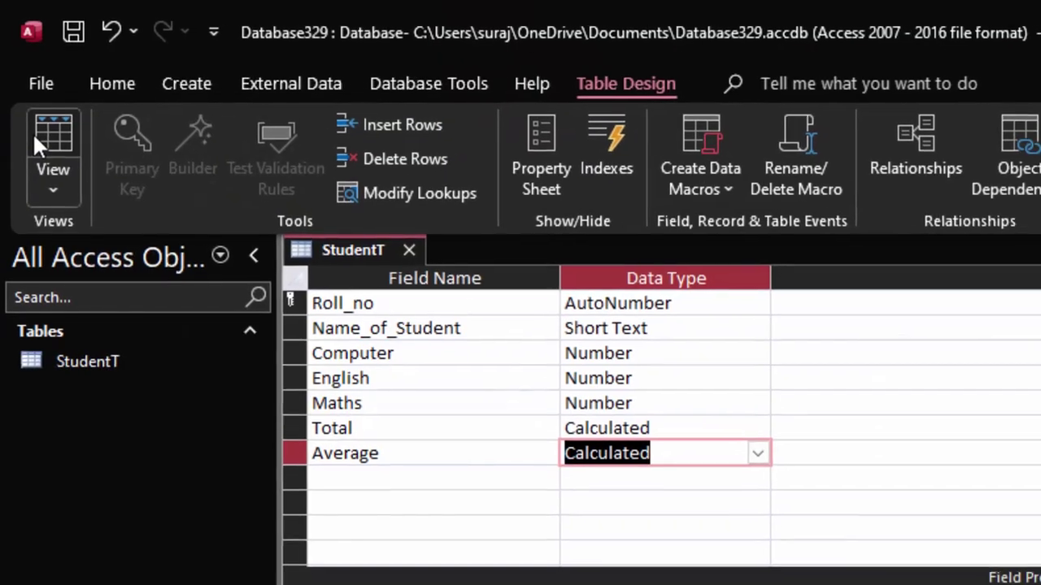
# - Save the table, switch to Datasheet view and widen the Name_of_Student column
pyautogui.click(0, 64)
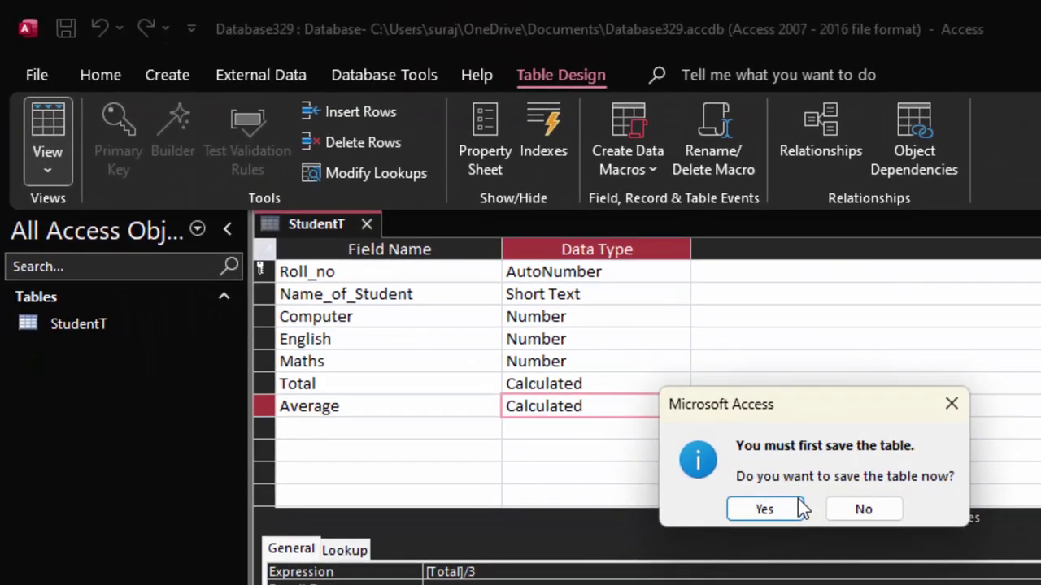
pyautogui.click(791, 506)
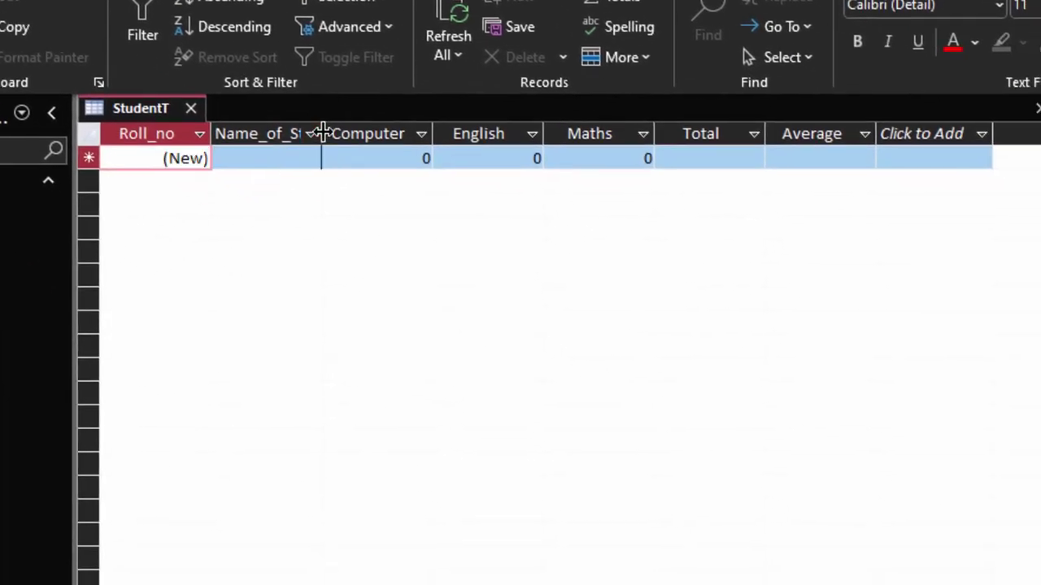
pyautogui.moveTo(321, 134); pyautogui.dragTo(353, 154)
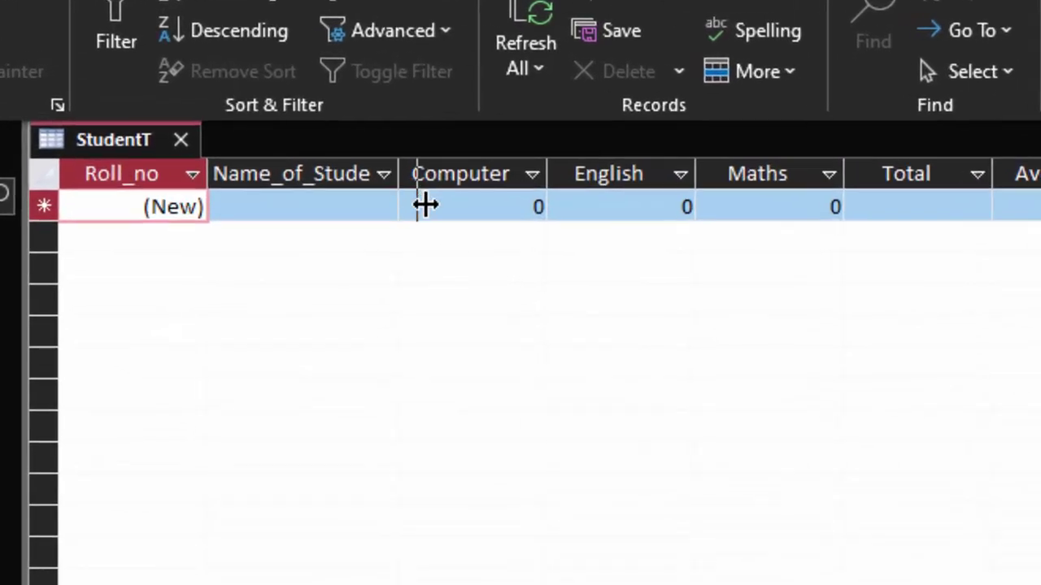
pyautogui.doubleClick(423, 206)
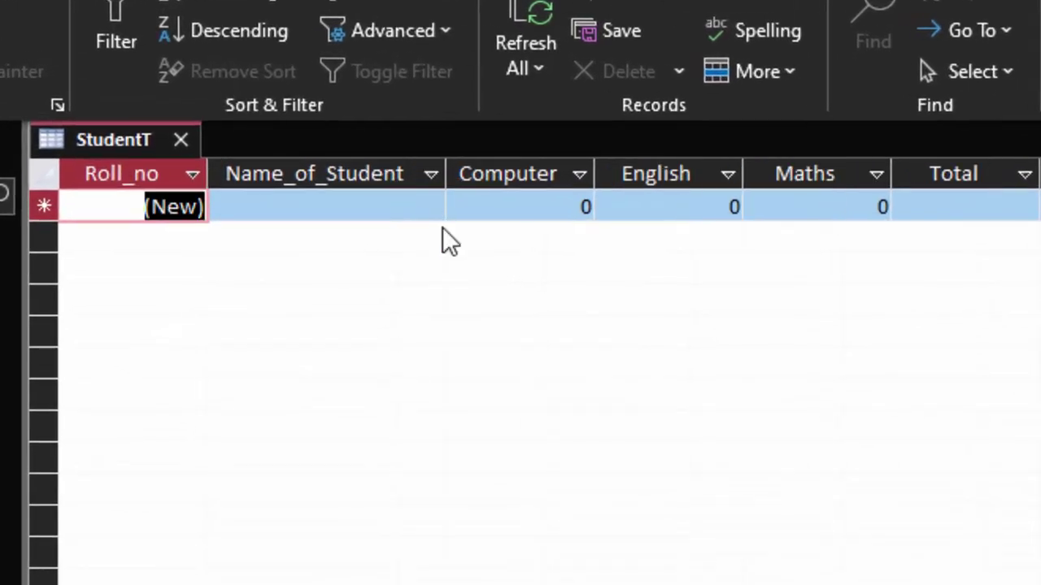
# - Add the student Ram with marks 56, 7 and 67
pyautogui.click(383, 209)
pyautogui.write('R')
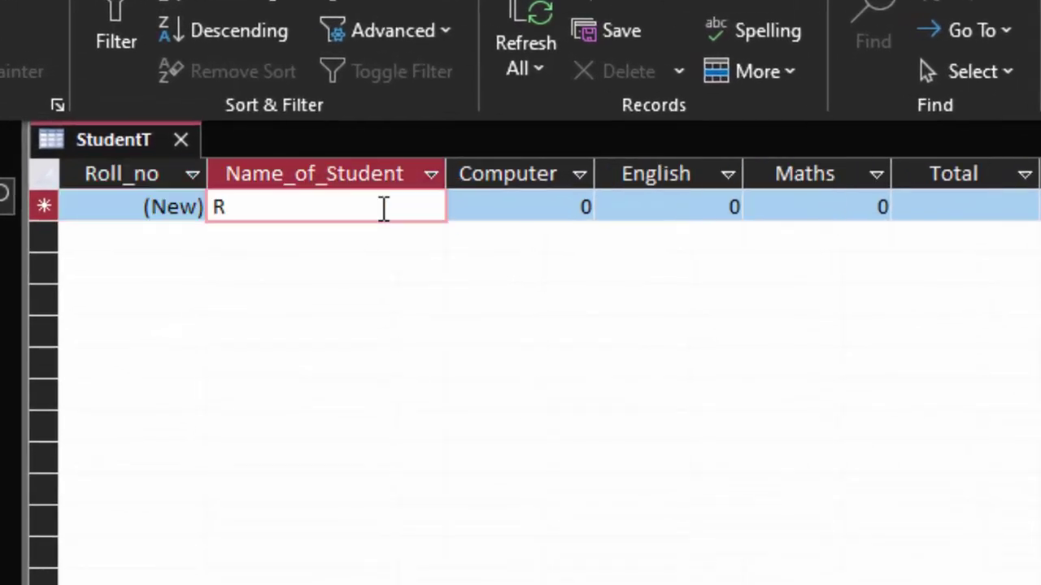
pyautogui.write('am')
pyautogui.press('Tab')
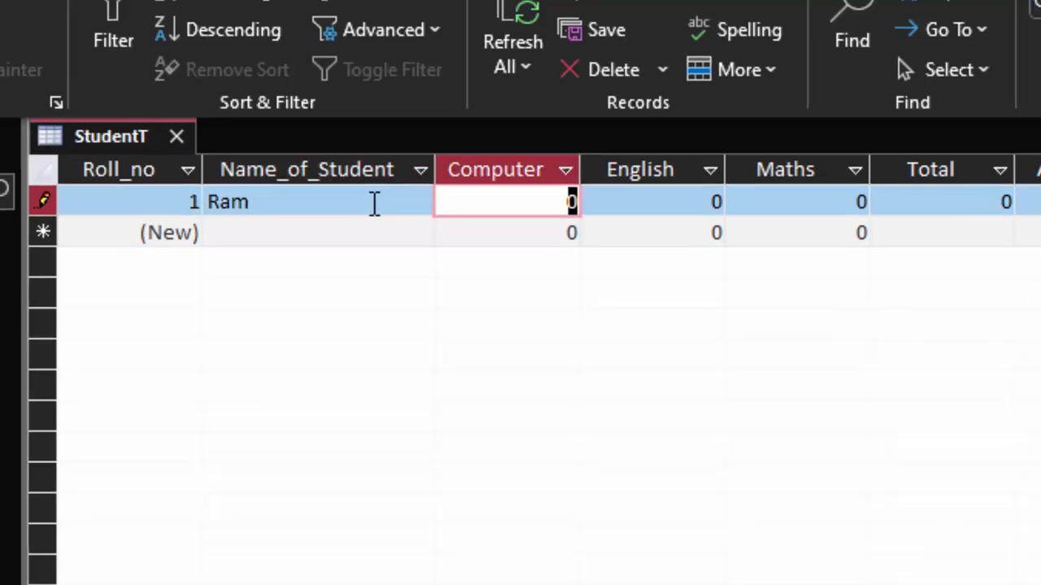
pyautogui.write('56')
pyautogui.press('Tab')
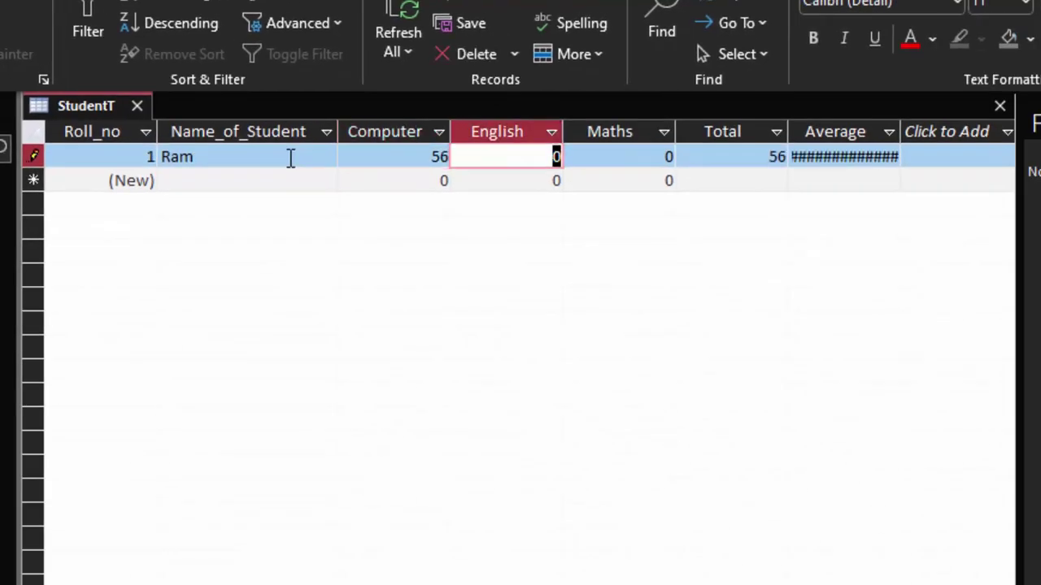
pyautogui.write('78')
pyautogui.press('Tab')
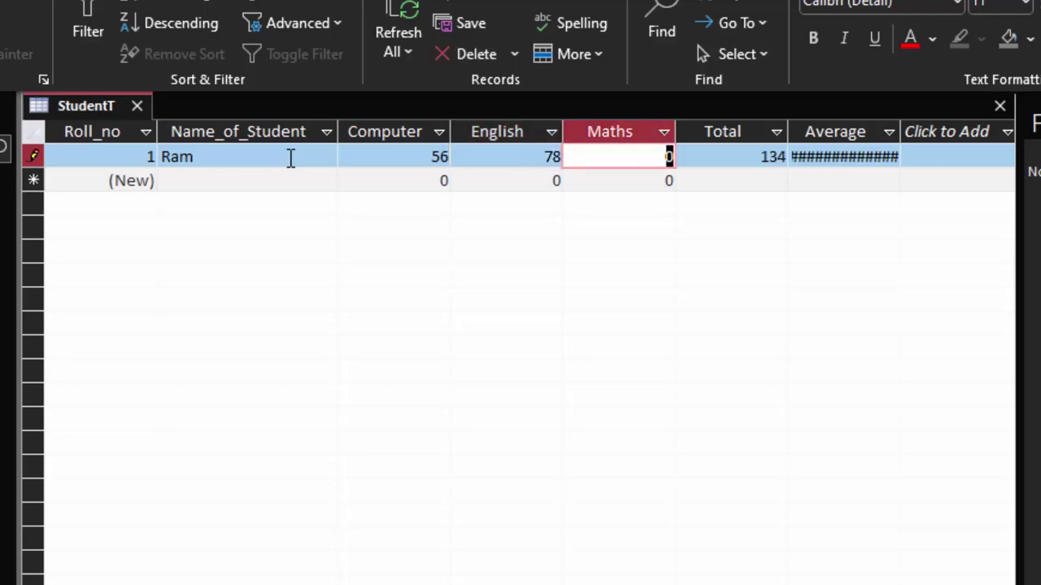
pyautogui.write('67')
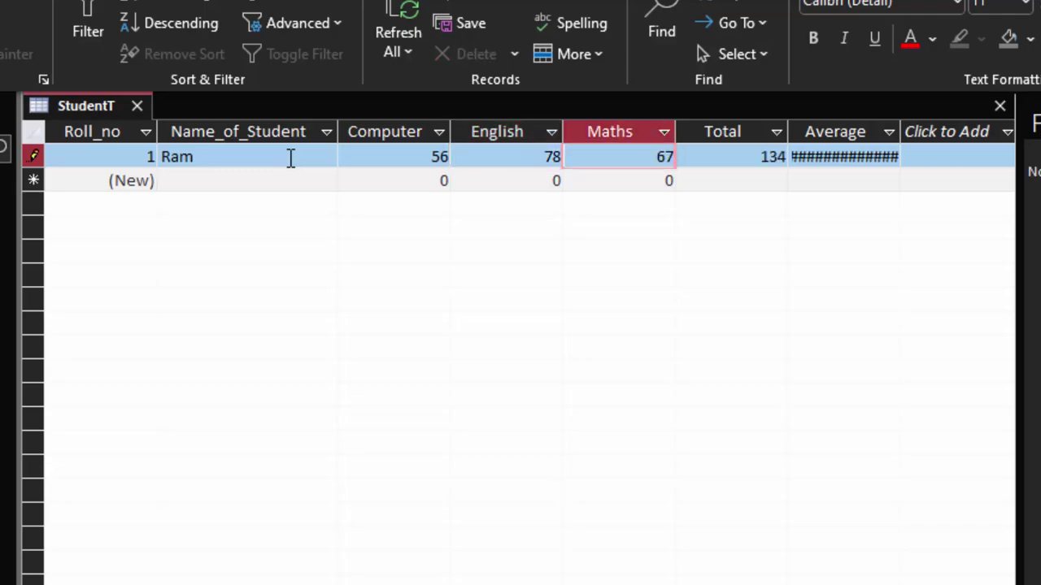
pyautogui.press('Tab')
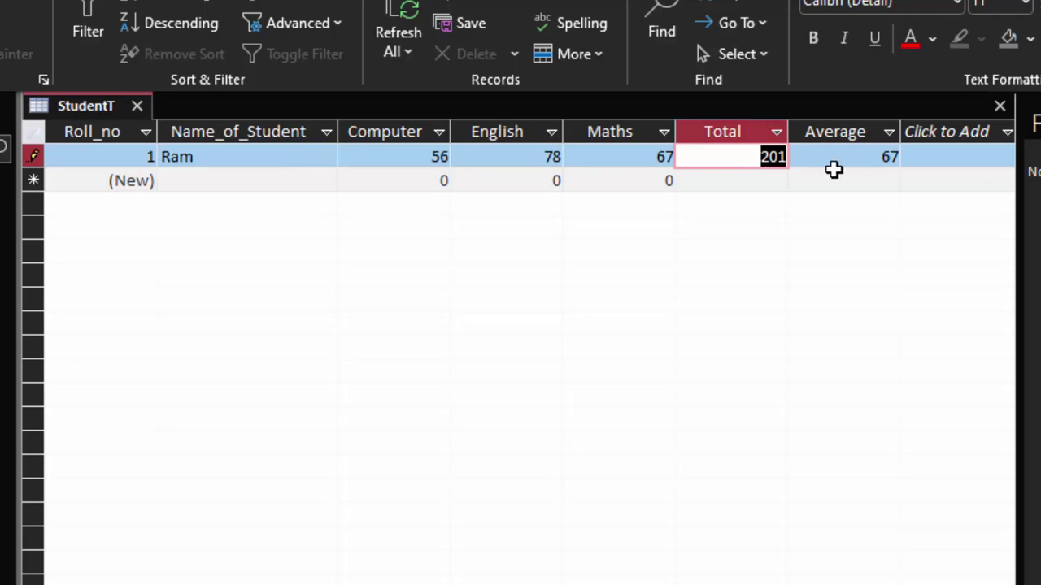
# - Add the student Gaurav with marks 24, 66 and 55
pyautogui.click(206, 180)
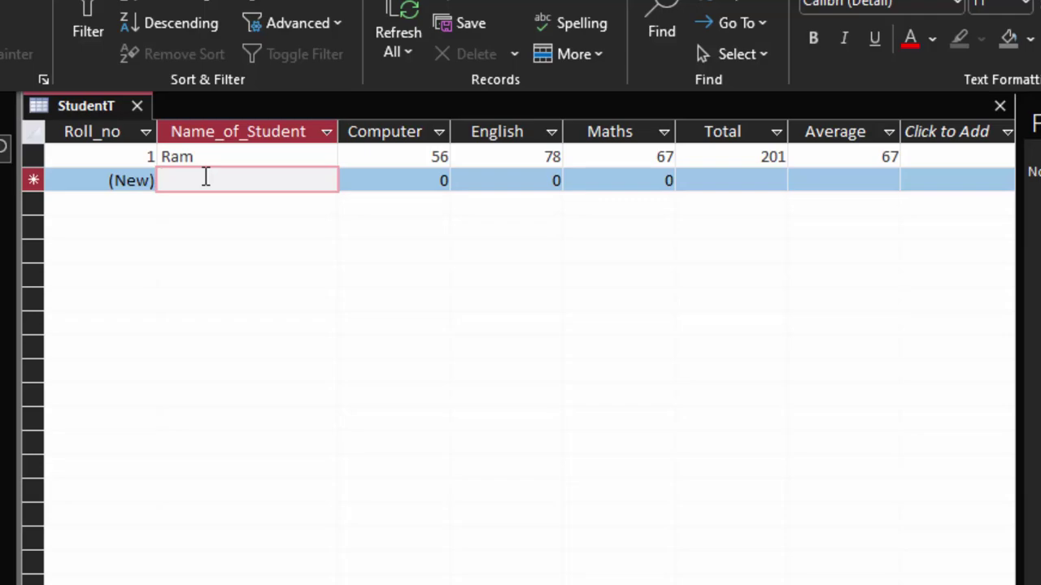
pyautogui.write('Gaurav')
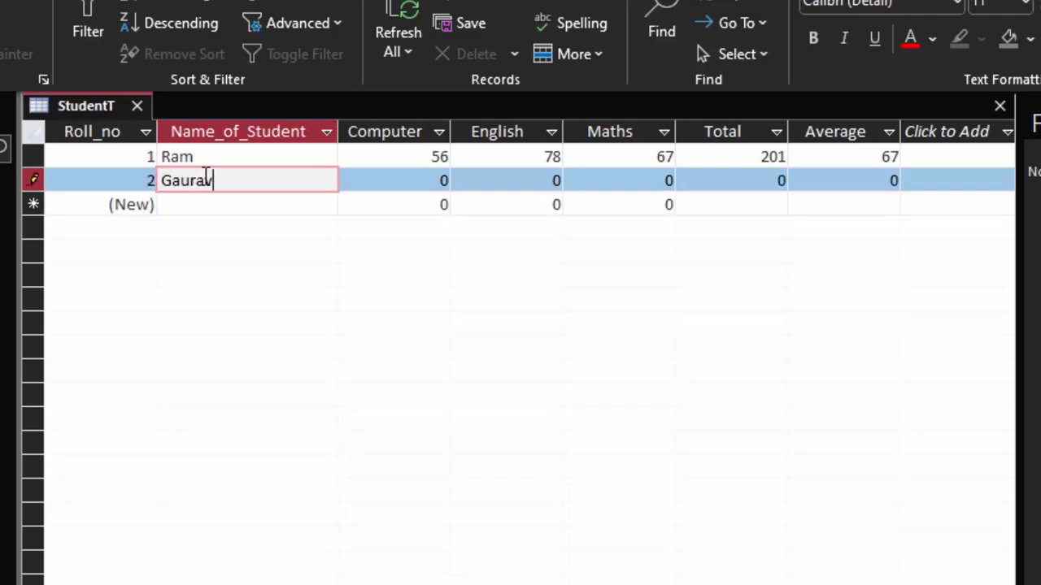
pyautogui.press('Tab')
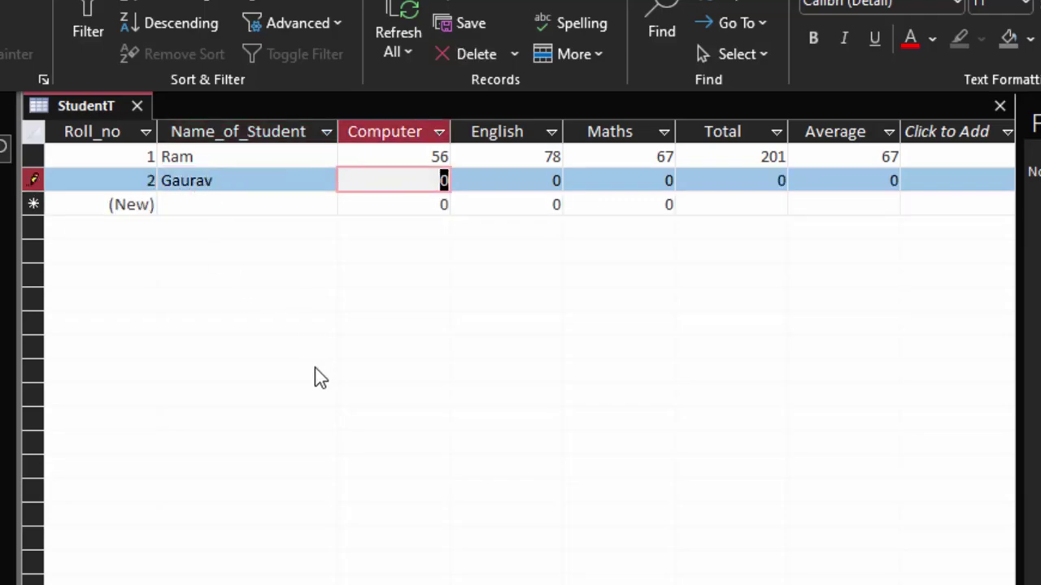
pyautogui.write('24')
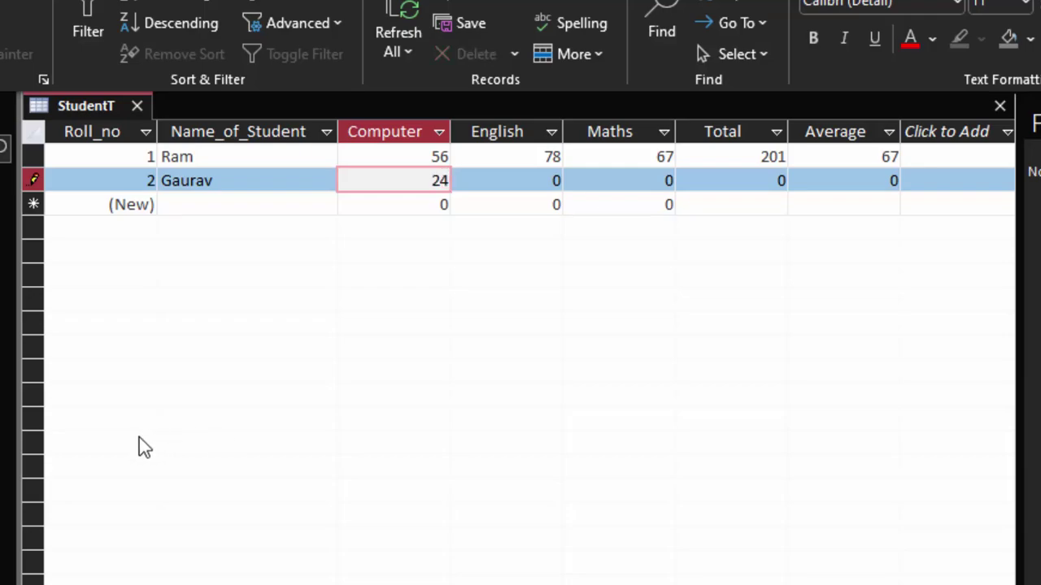
pyautogui.press('Tab')
pyautogui.write('66')
pyautogui.press('Tab')
pyautogui.write('55')
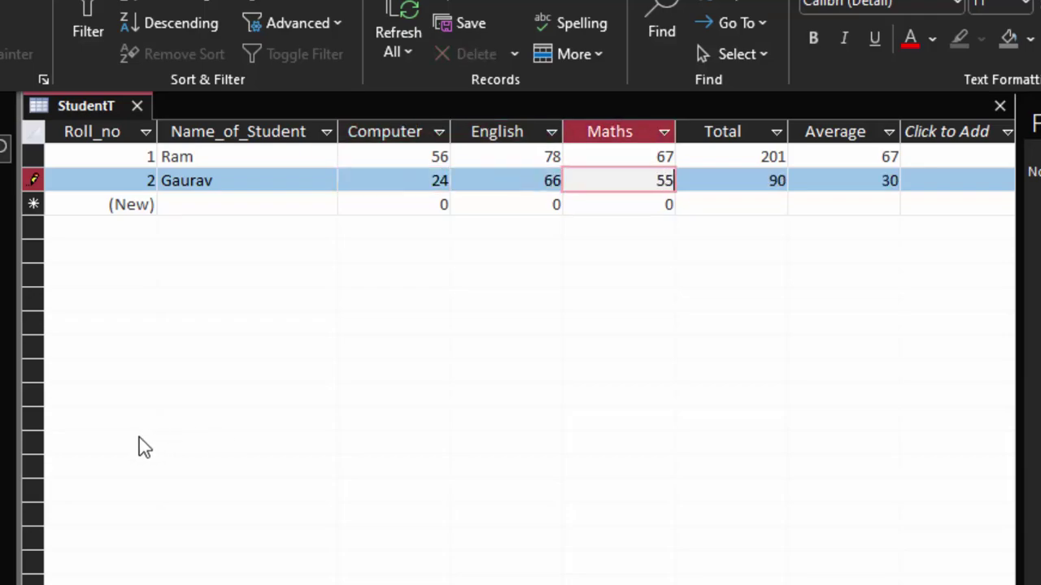
pyautogui.press('Tab')
pyautogui.press('Tab')
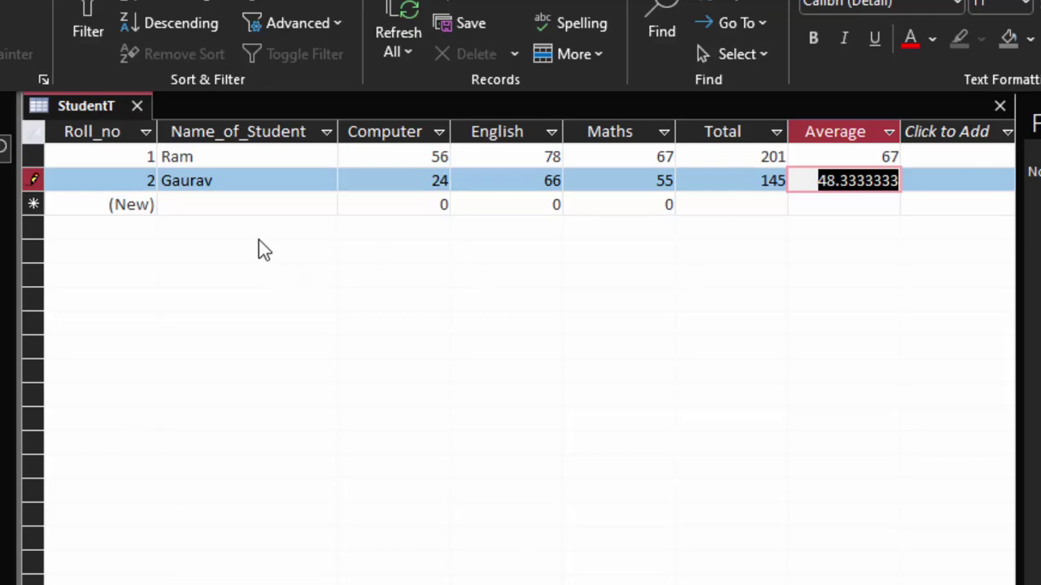
# - Add Vertik with marks 55, 66 and 34, then widen the Average column
pyautogui.click(252, 205)
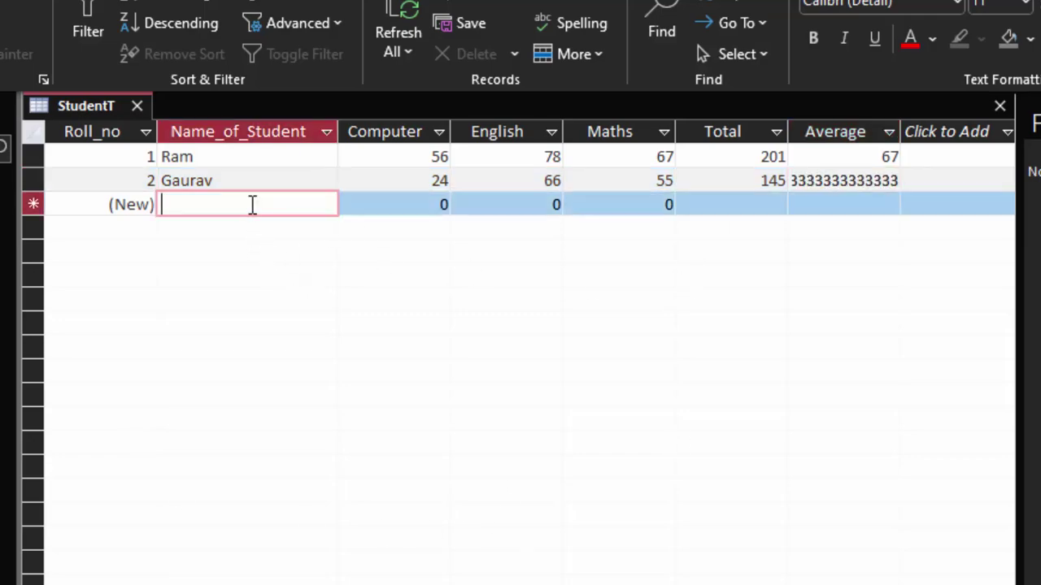
pyautogui.write('Vert')
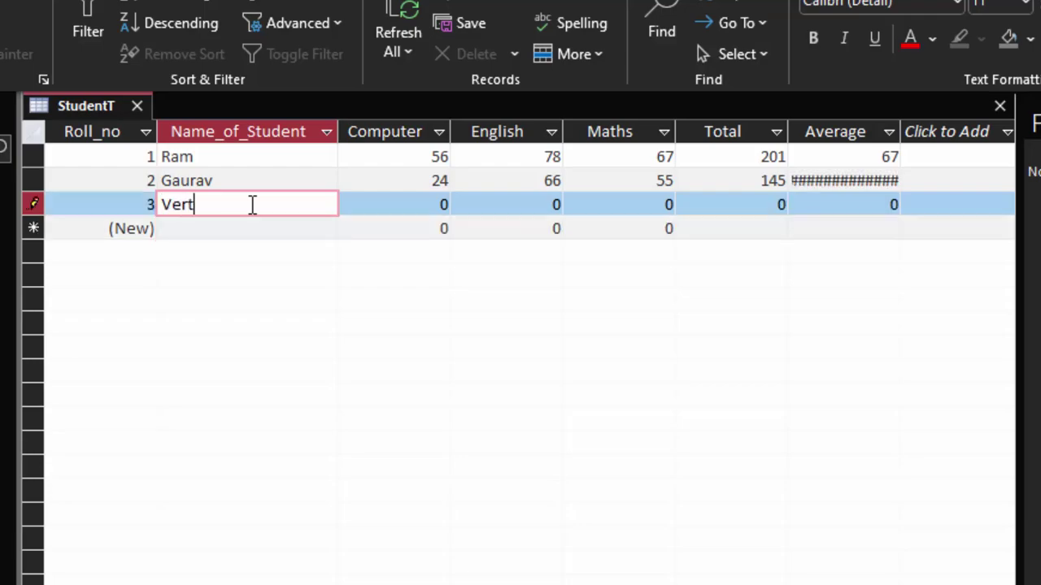
pyautogui.write('ika')
pyautogui.press('Tab')
pyautogui.write('5')
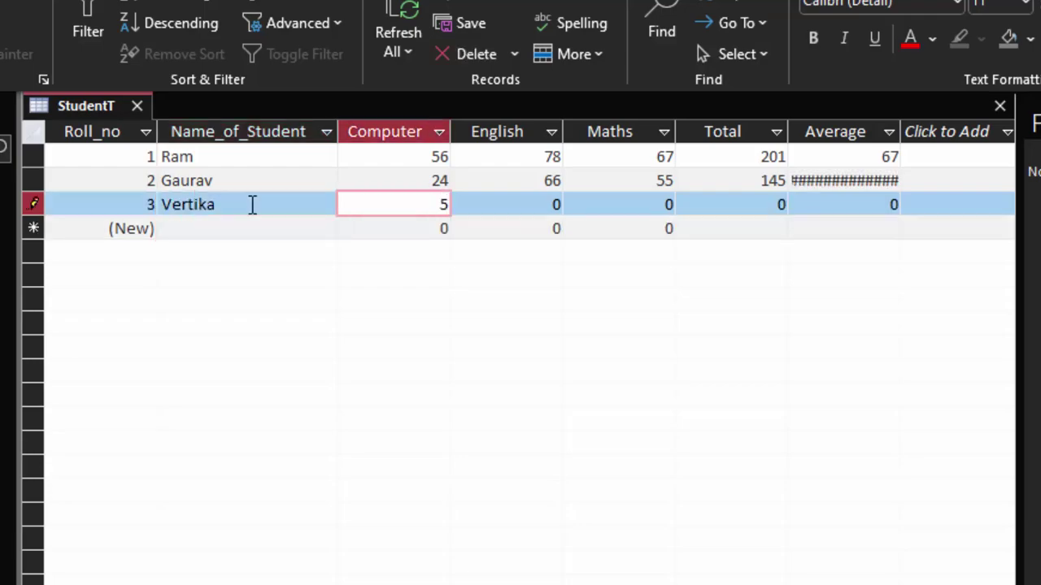
pyautogui.write('5')
pyautogui.press('Tab')
pyautogui.write('66')
pyautogui.press('Tab')
pyautogui.write('34')
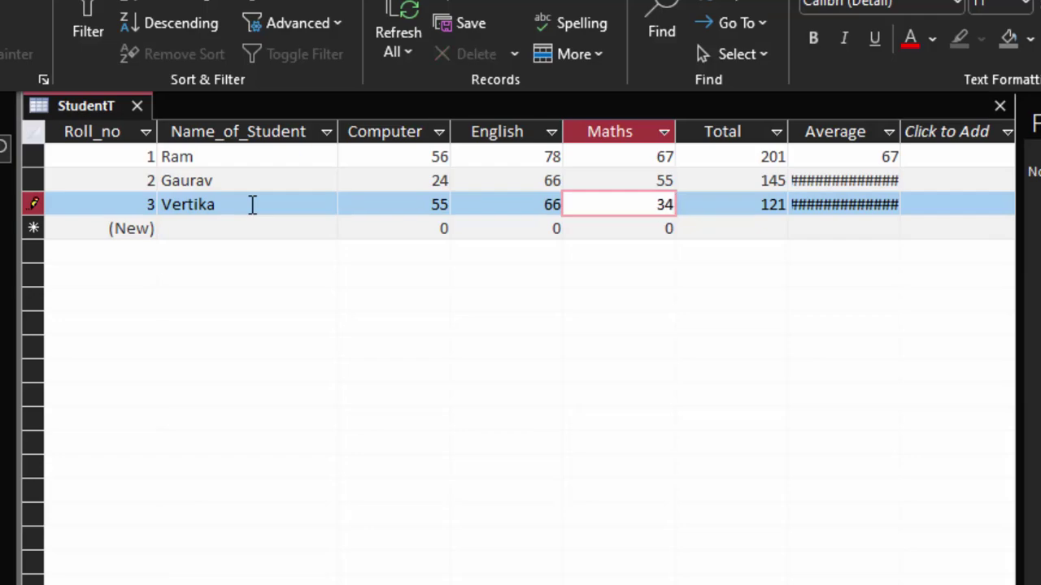
pyautogui.press('Tab')
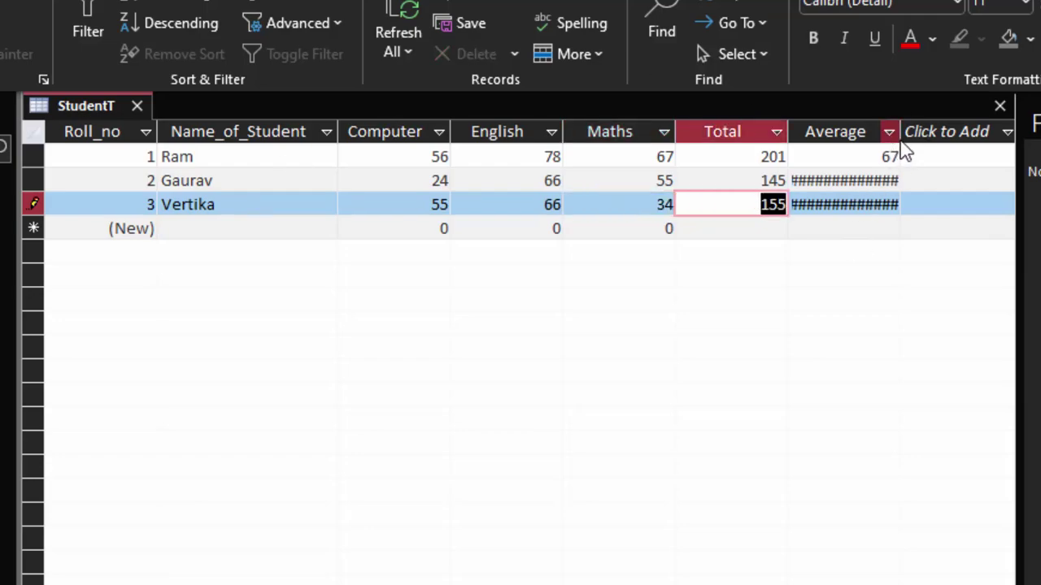
pyautogui.moveTo(901, 134); pyautogui.dragTo(935, 168)
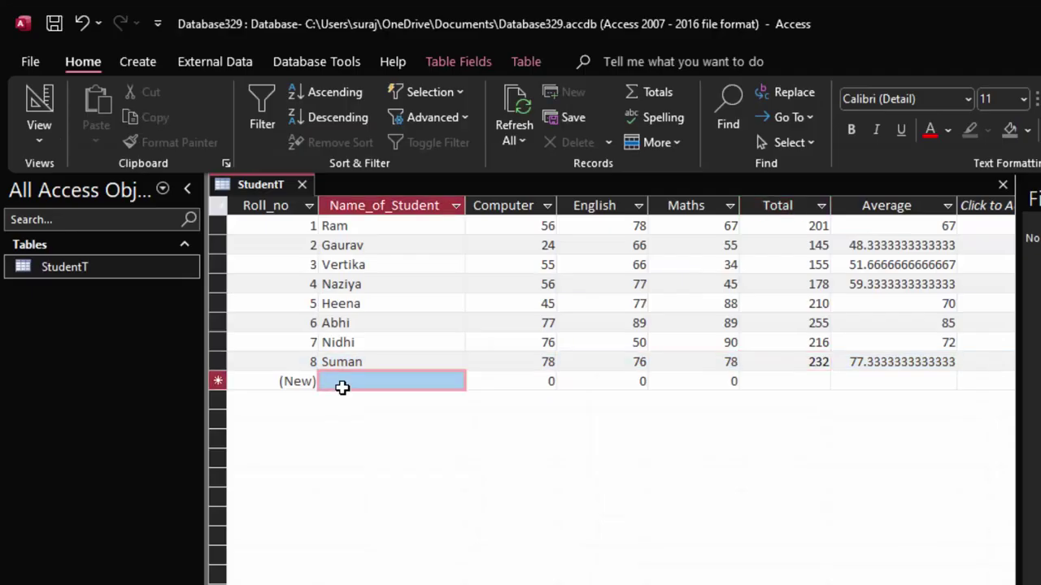
pyautogui.click(353, 384)
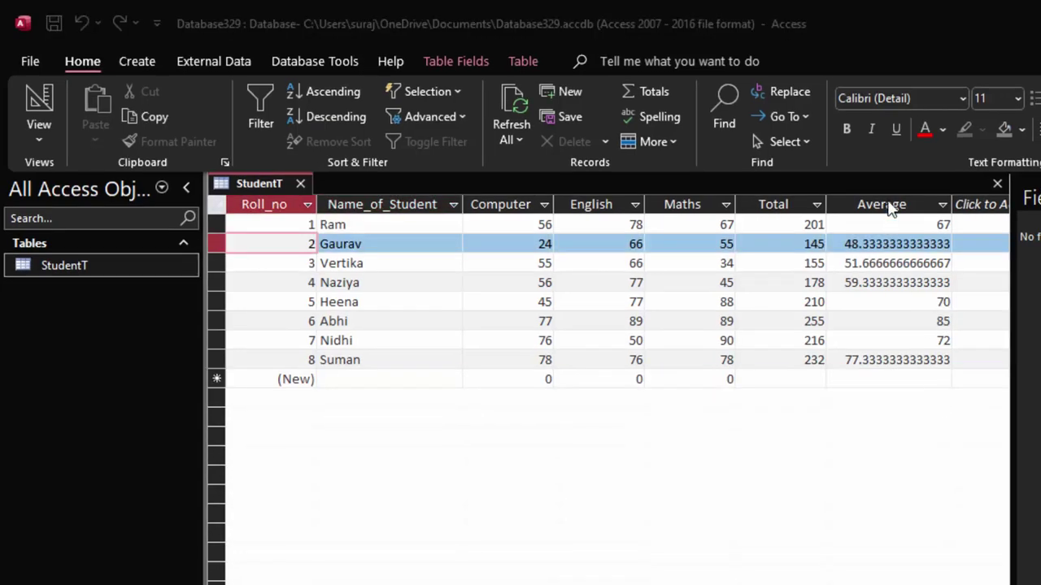
pyautogui.click(888, 204)
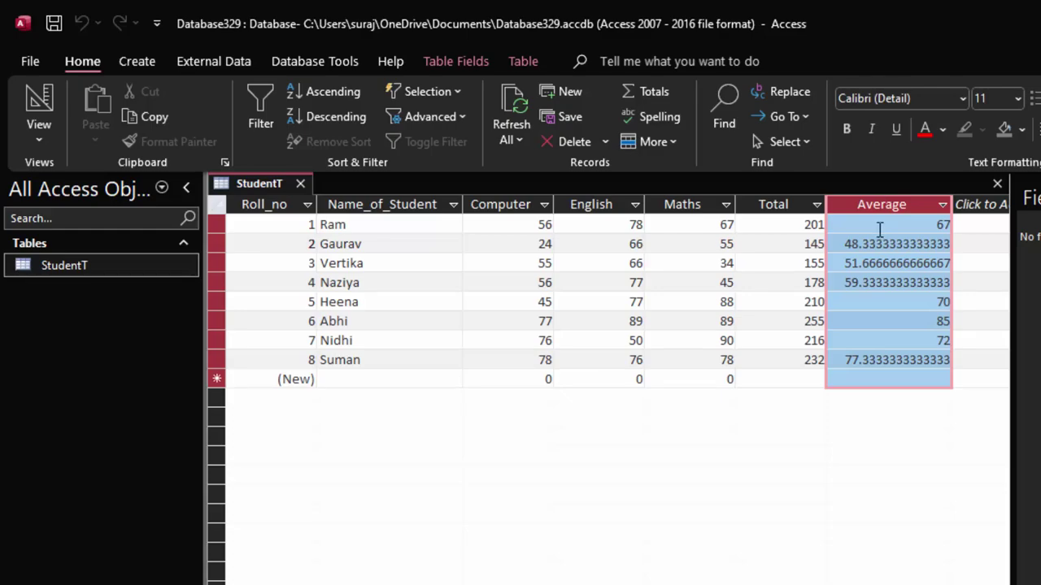
pyautogui.click(882, 228)
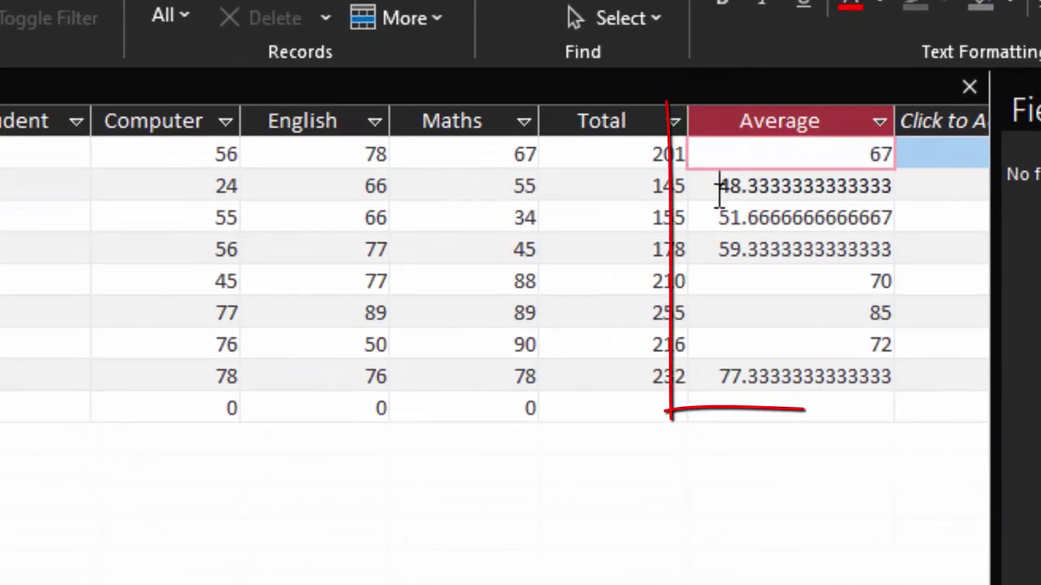
pyautogui.moveTo(794, 220); pyautogui.dragTo(867, 229)
pyautogui.moveTo(813, 203); pyautogui.dragTo(890, 204)
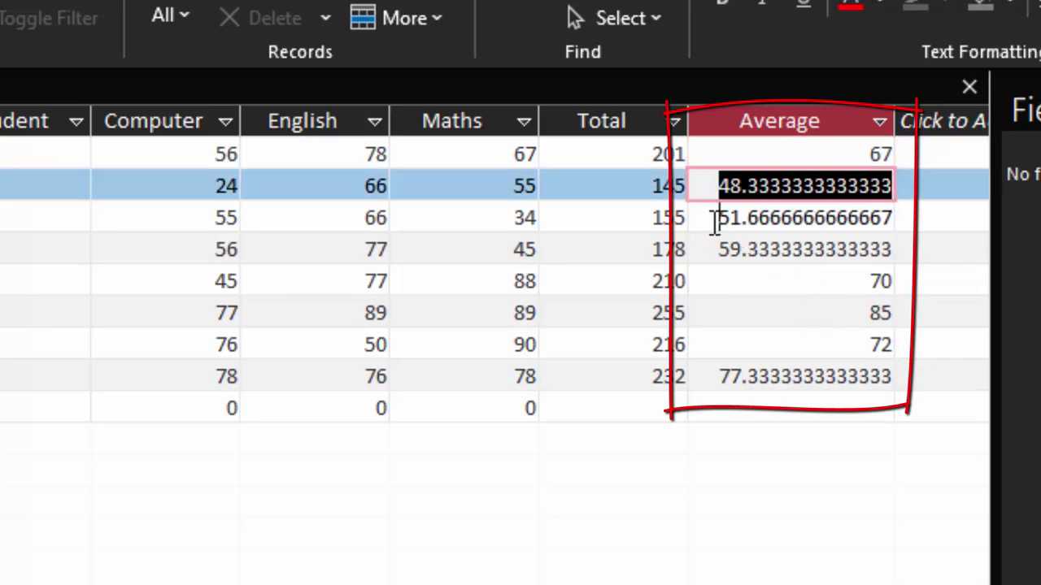
pyautogui.moveTo(715, 218); pyautogui.dragTo(802, 235)
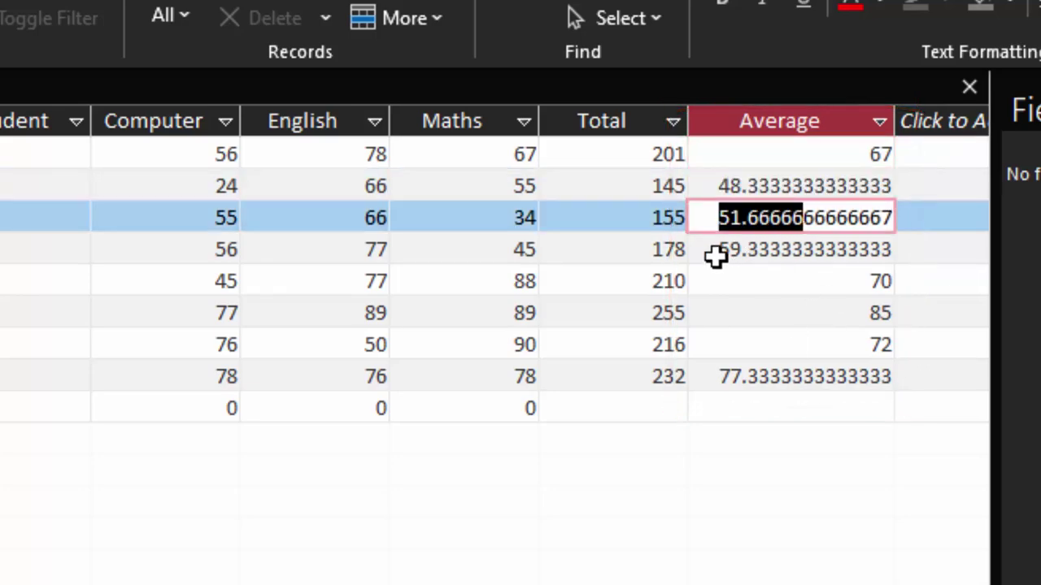
pyautogui.moveTo(739, 249); pyautogui.dragTo(796, 249)
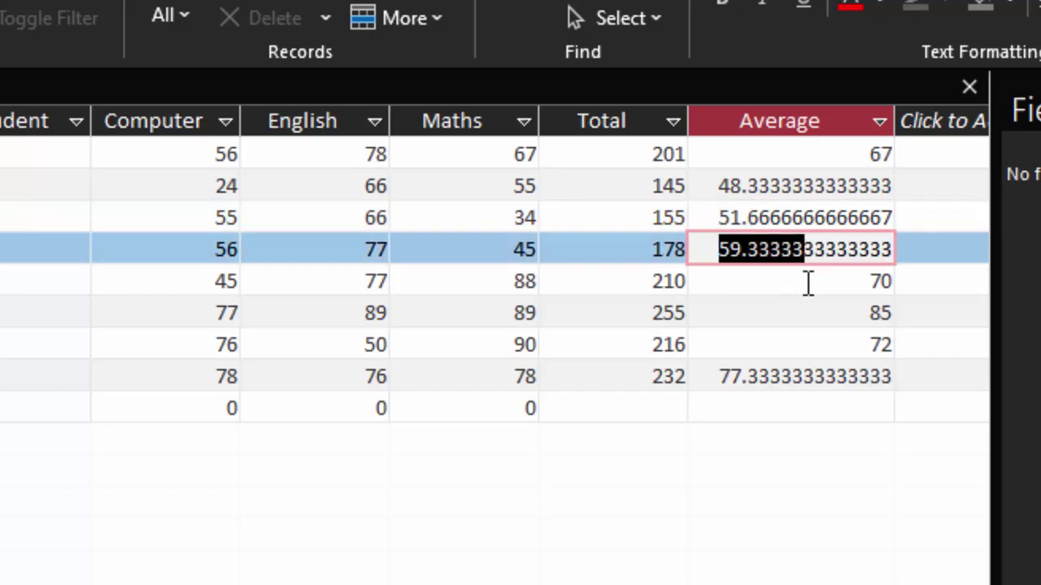
pyautogui.click(825, 287)
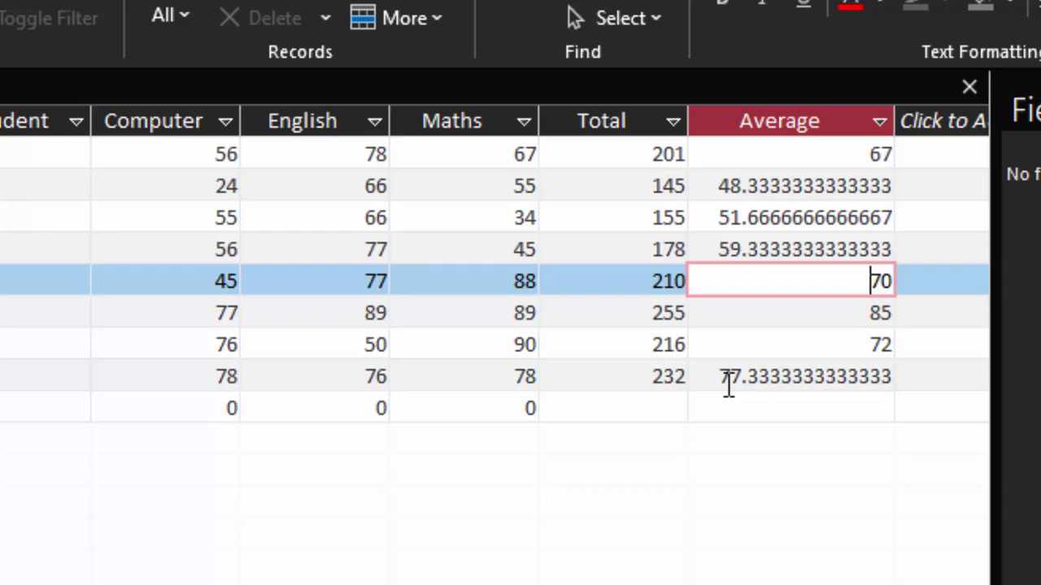
pyautogui.click(868, 343)
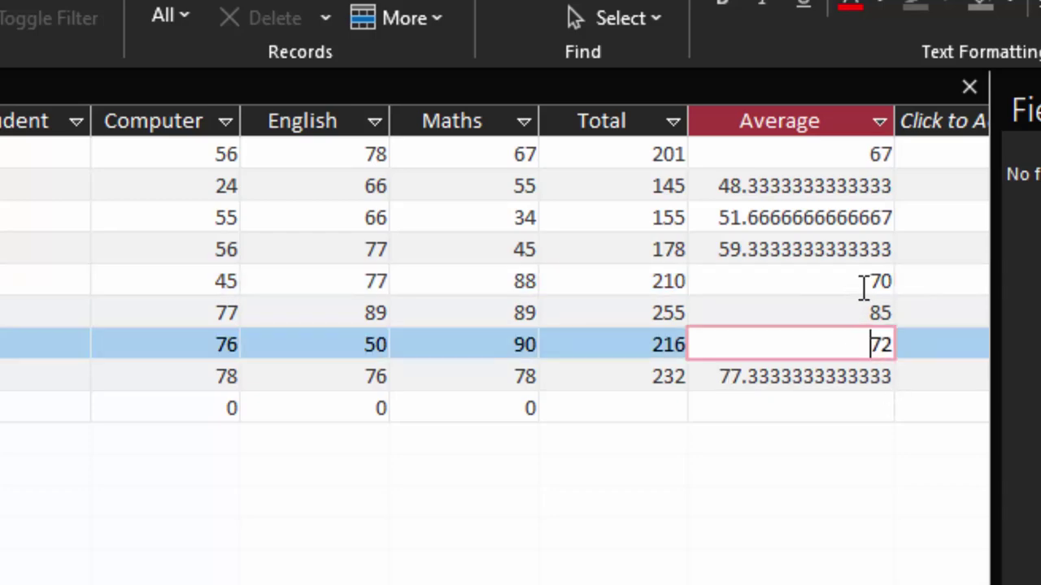
pyautogui.click(868, 281)
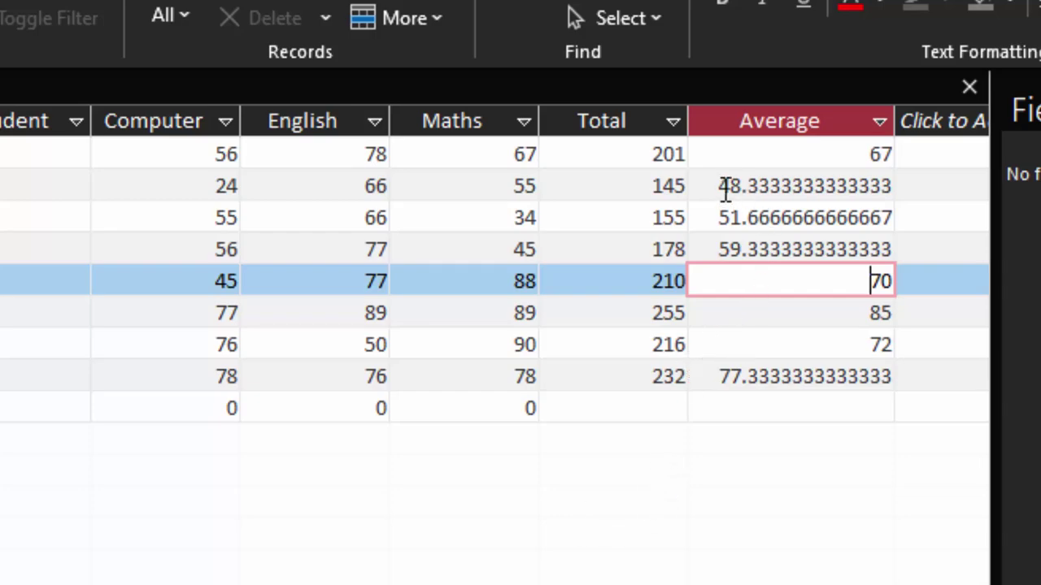
pyautogui.moveTo(719, 185); pyautogui.dragTo(902, 185)
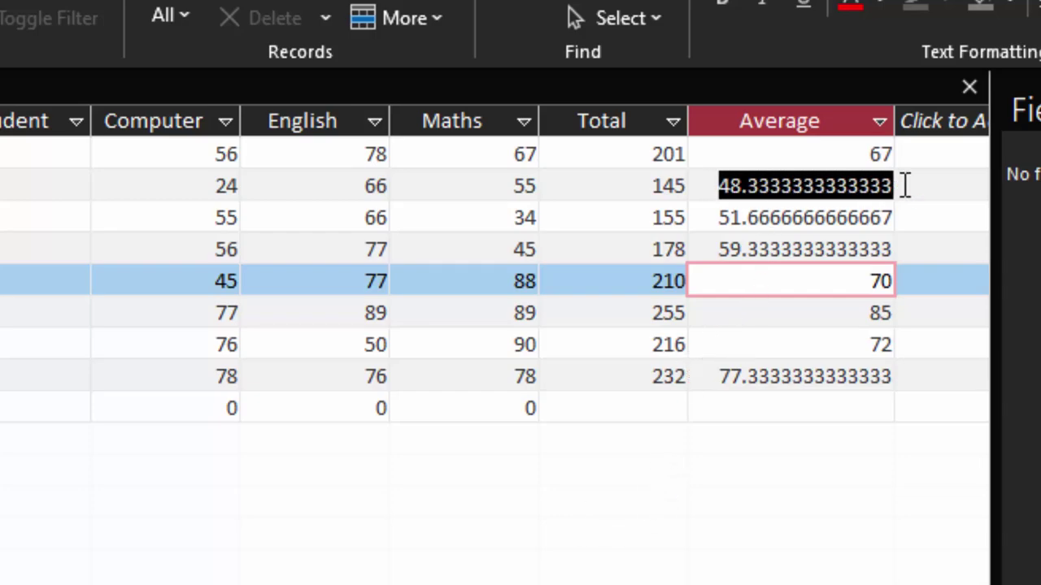
pyautogui.moveTo(716, 186); pyautogui.dragTo(898, 185)
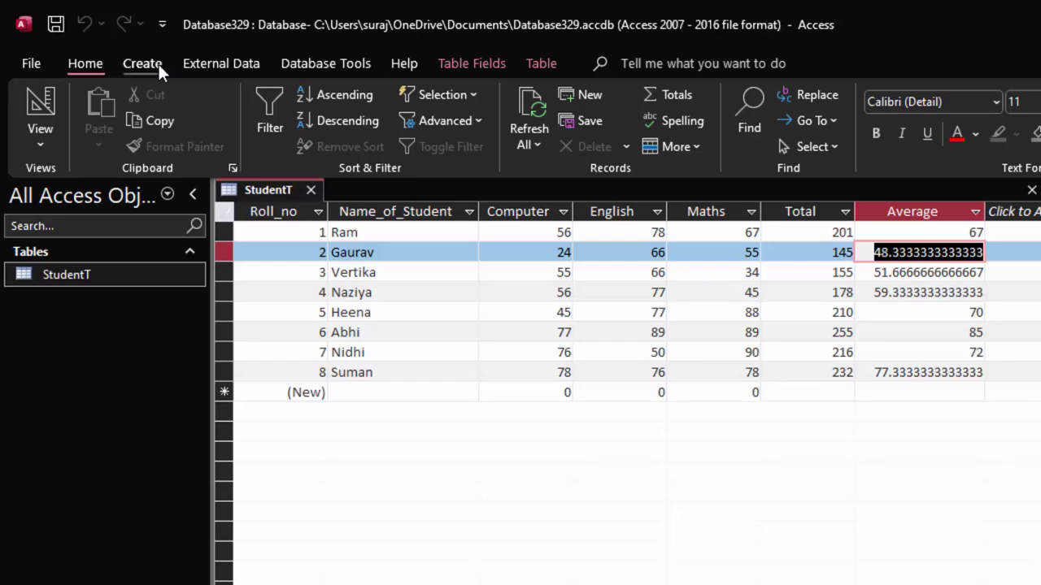
# - Create a new query in SQL View and remove the default semicolon after SELECT
pyautogui.click(143, 63)
pyautogui.click(330, 110)
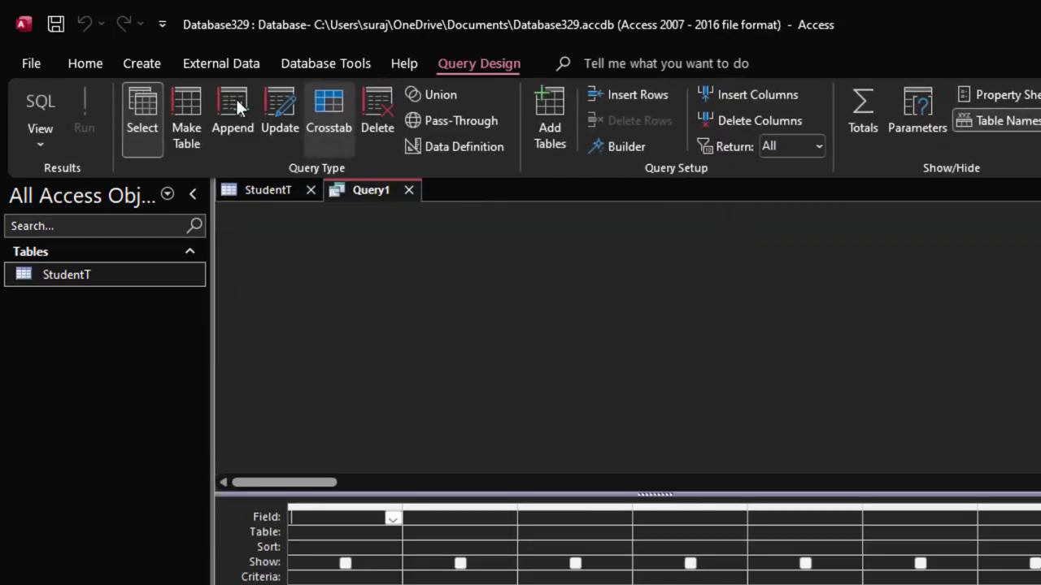
pyautogui.click(46, 101)
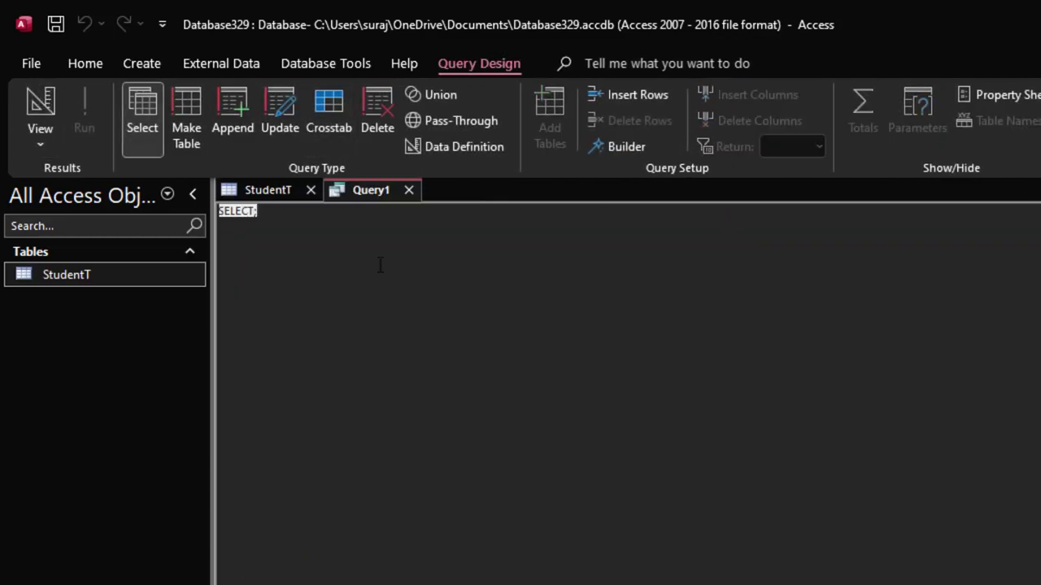
pyautogui.click(297, 210)
pyautogui.press('BackSpace')
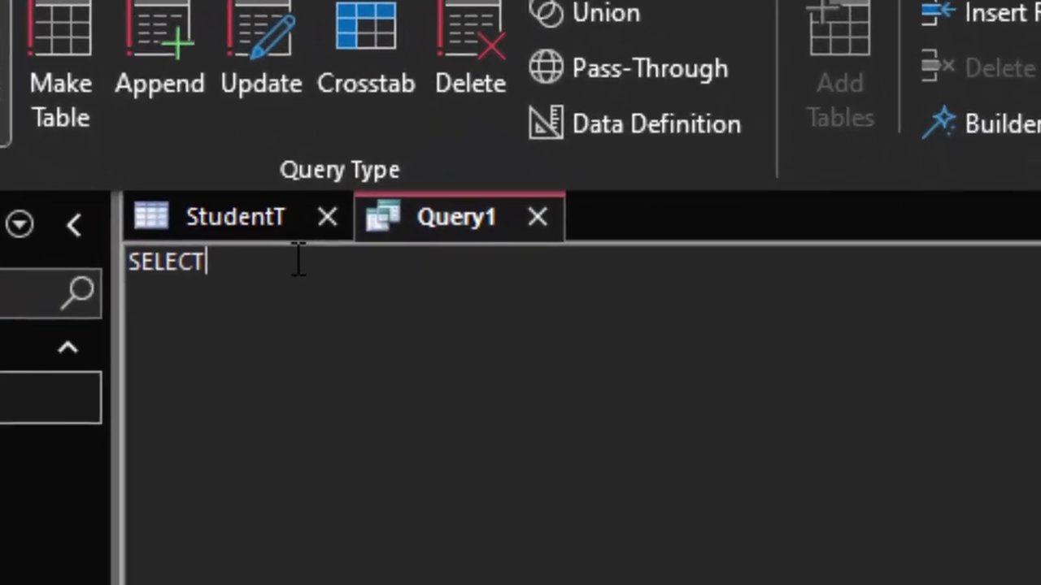
# - Type min(Average) from StudentT where Average<, checking StudentT for the field name
pyautogui.write('min')
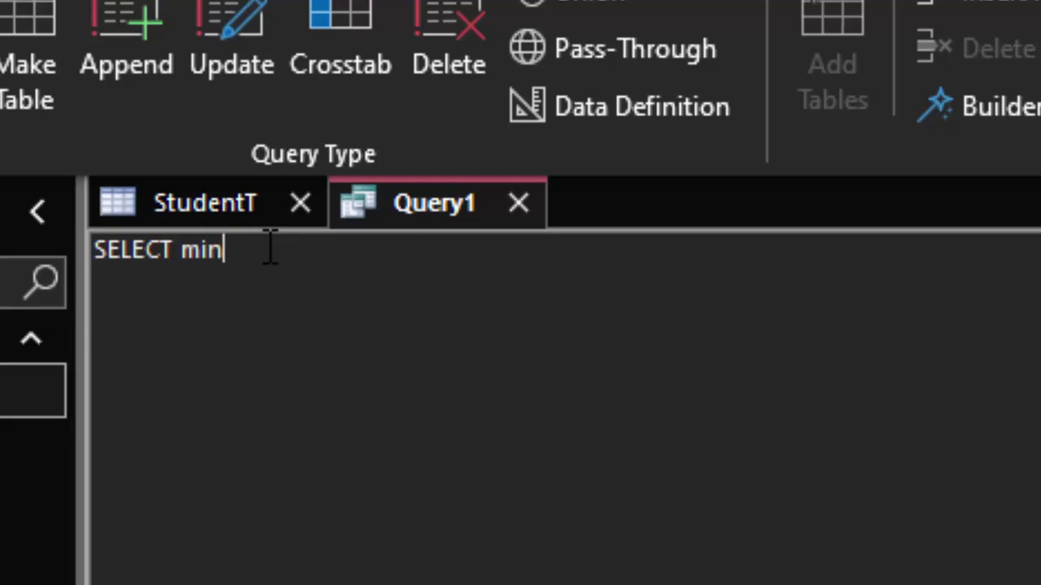
pyautogui.write('(')
pyautogui.write('Aver')
pyautogui.write('age')
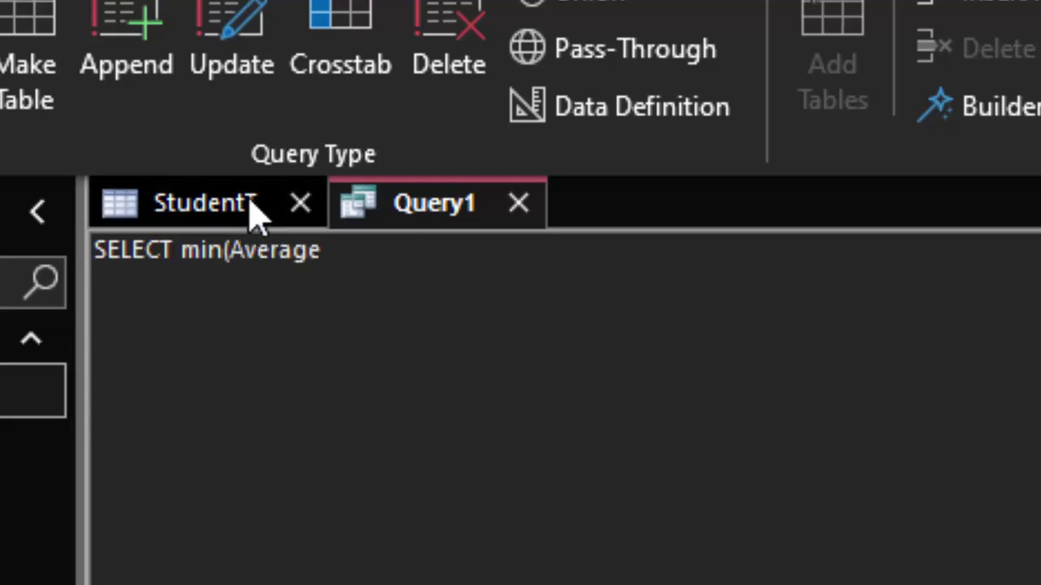
pyautogui.click(252, 207)
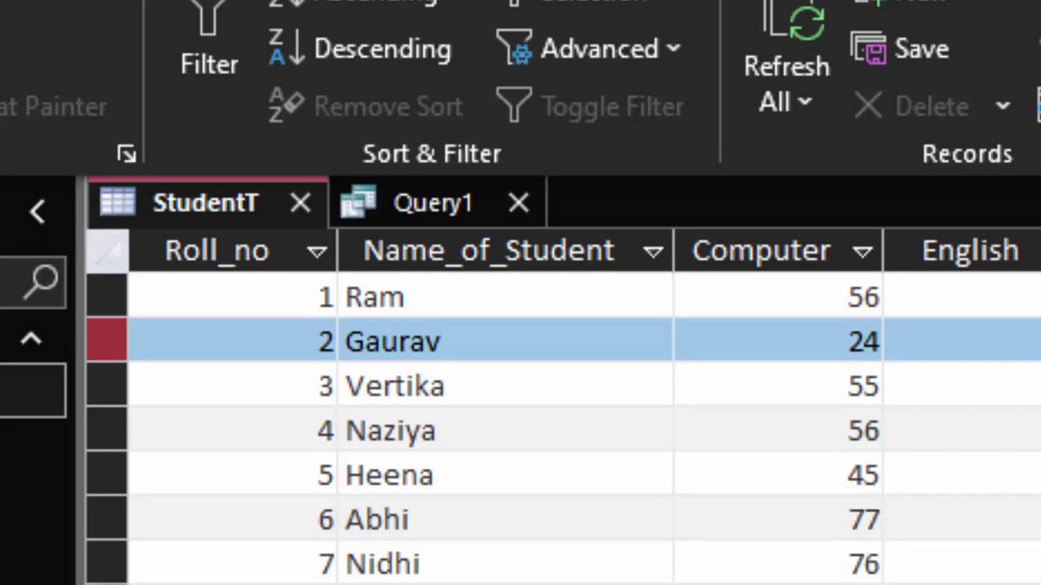
pyautogui.click(400, 204)
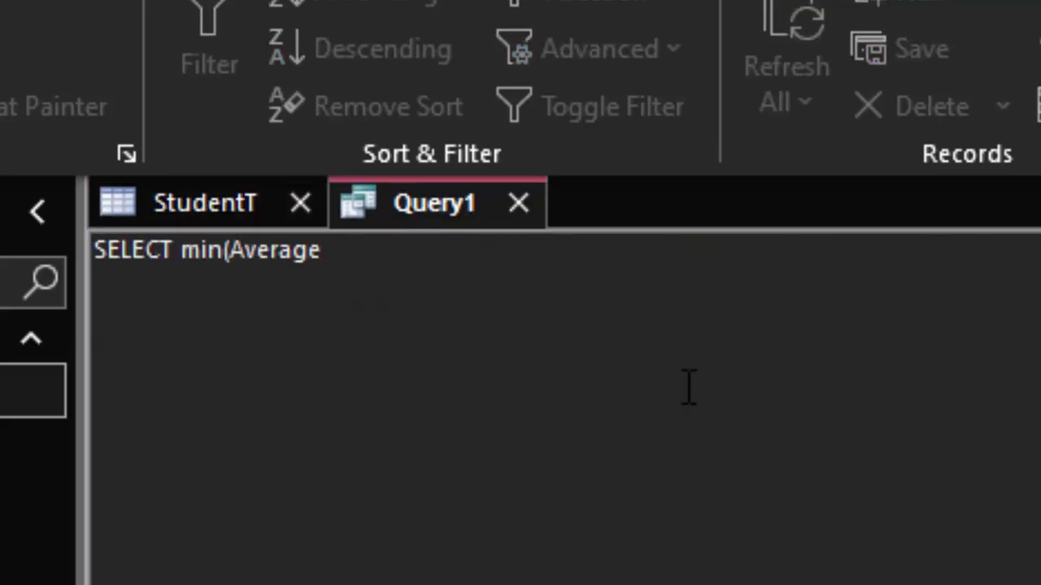
pyautogui.write(') ')
pyautogui.write('from ')
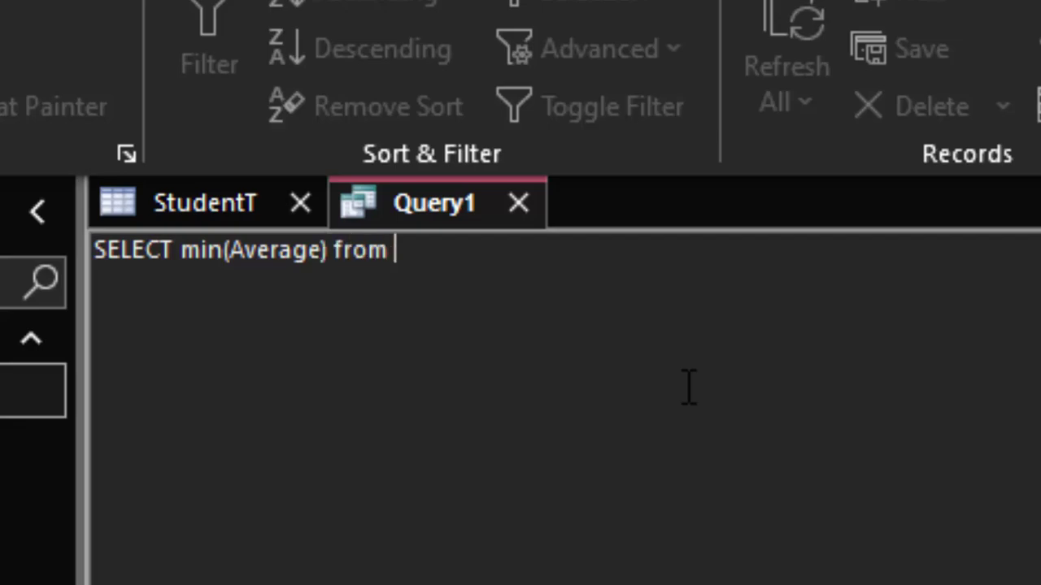
pyautogui.write('S')
pyautogui.write('tudentT')
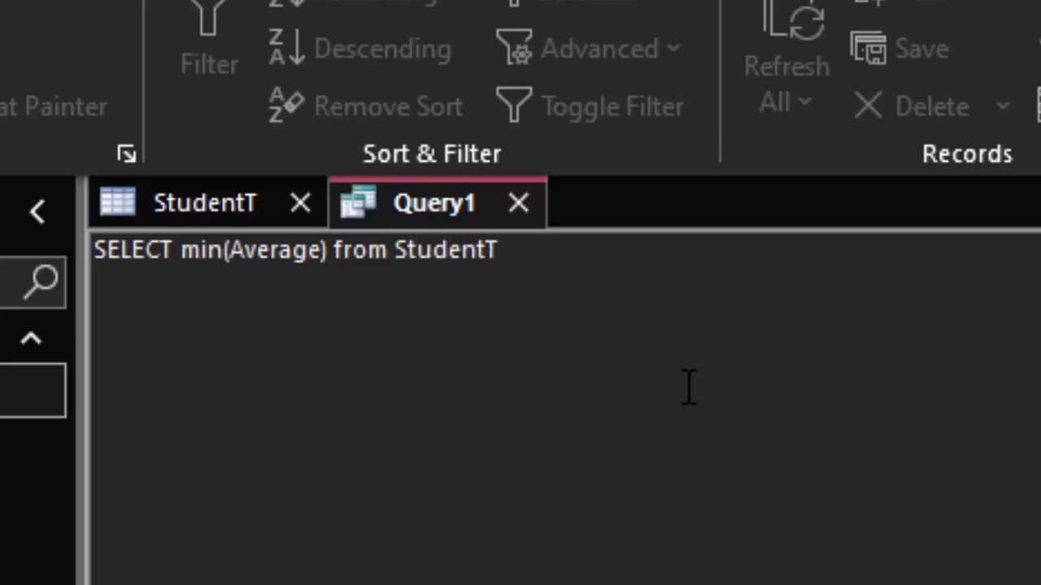
pyautogui.write(' wher')
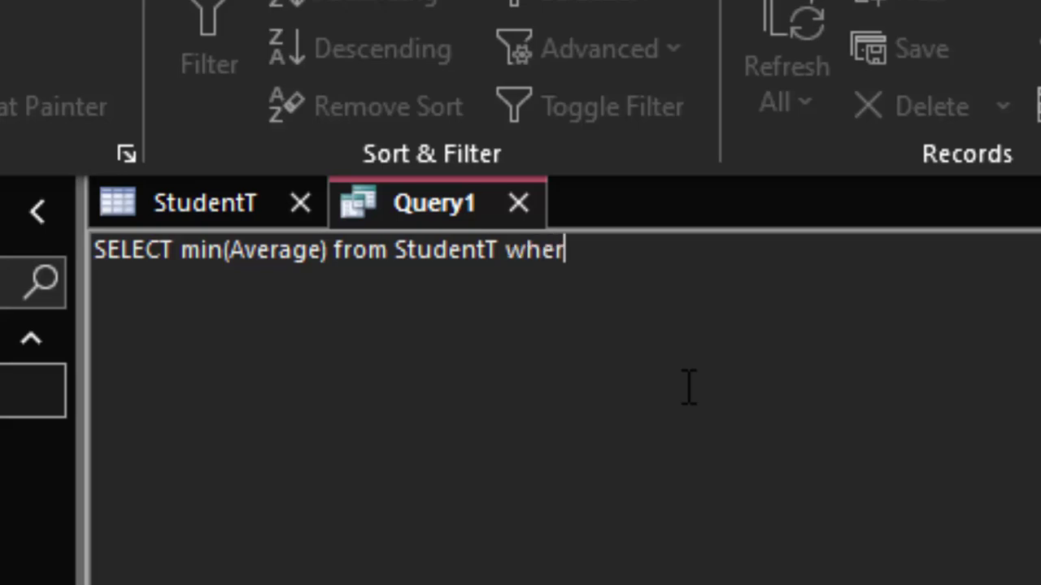
pyautogui.write('e')
pyautogui.write('Average<')
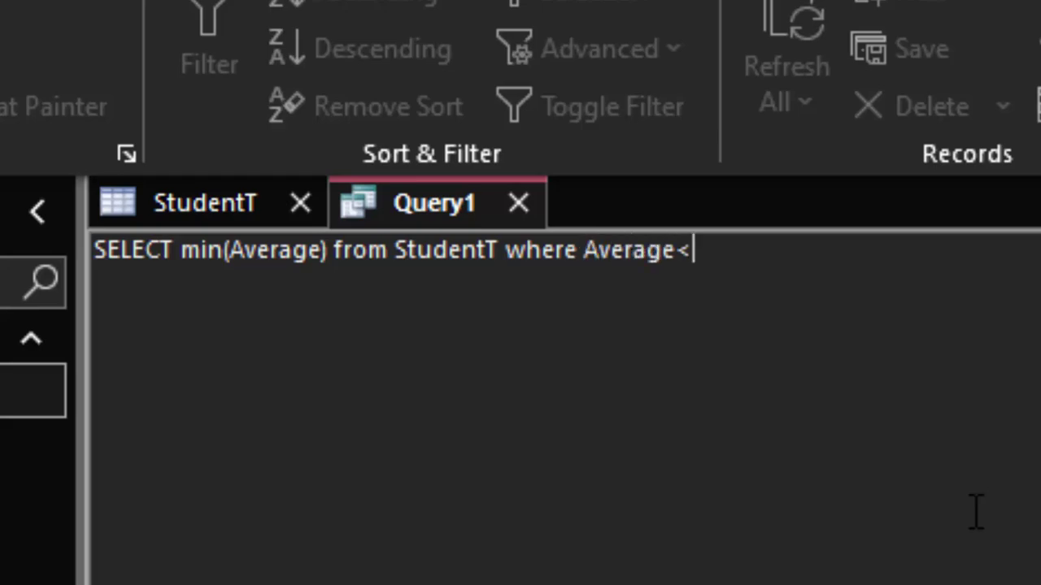
pyautogui.write('5;')
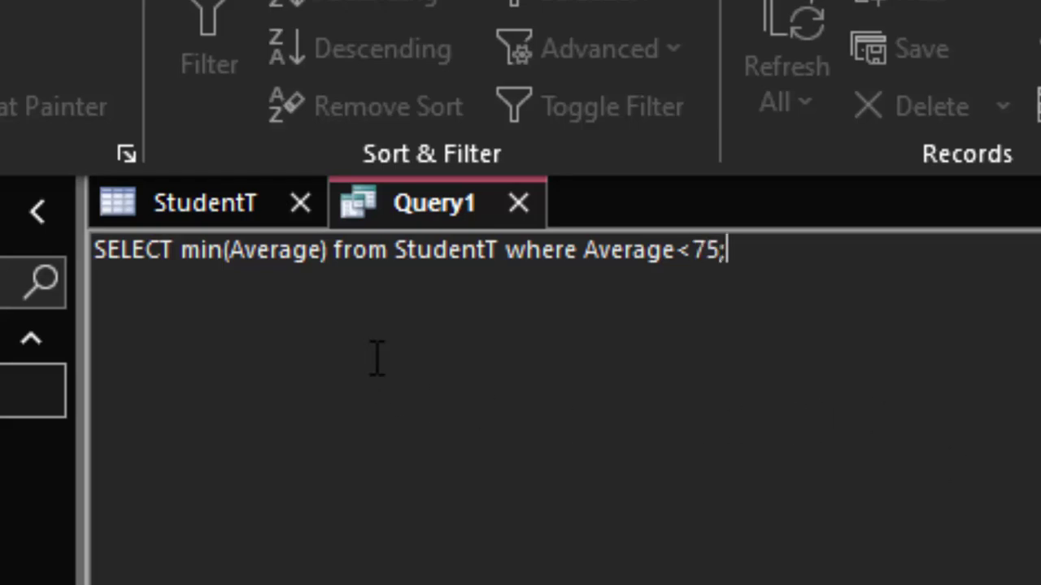
# - Confirm 48.3333333333333 is the lowest Average in StudentT, then close the table
pyautogui.click(202, 205)
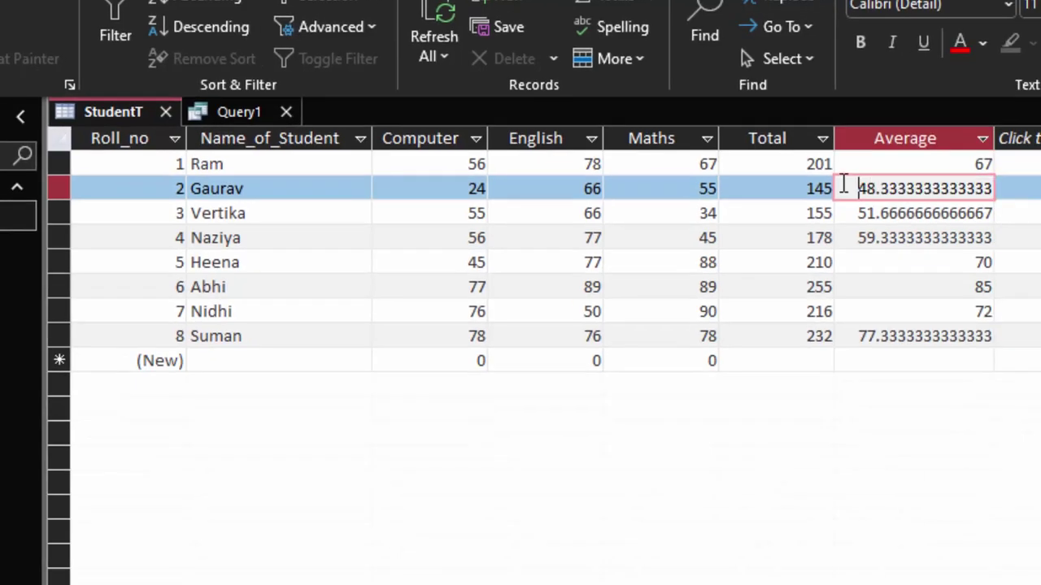
pyautogui.moveTo(845, 188); pyautogui.dragTo(1034, 188)
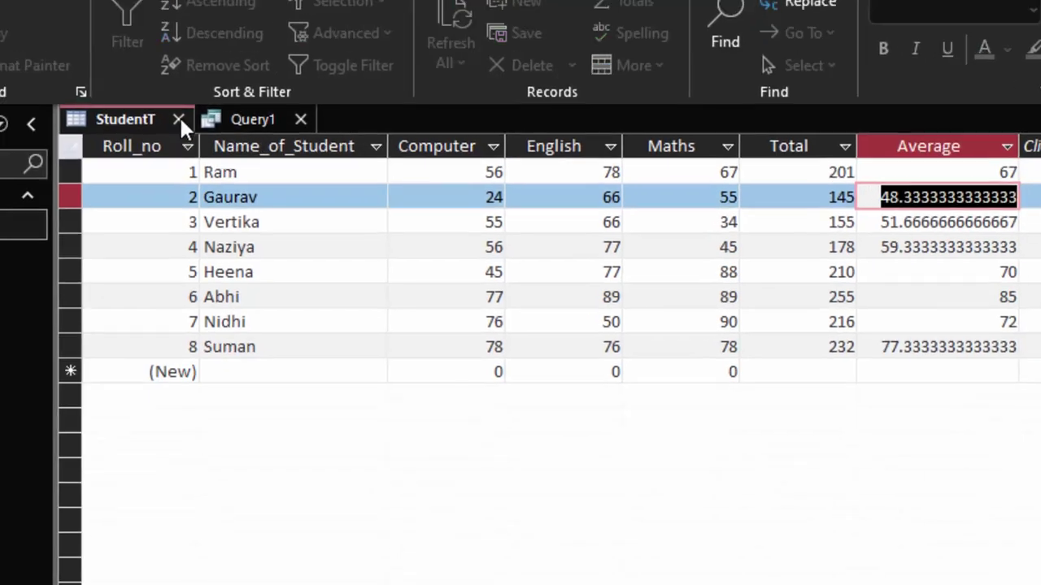
pyautogui.click(166, 111)
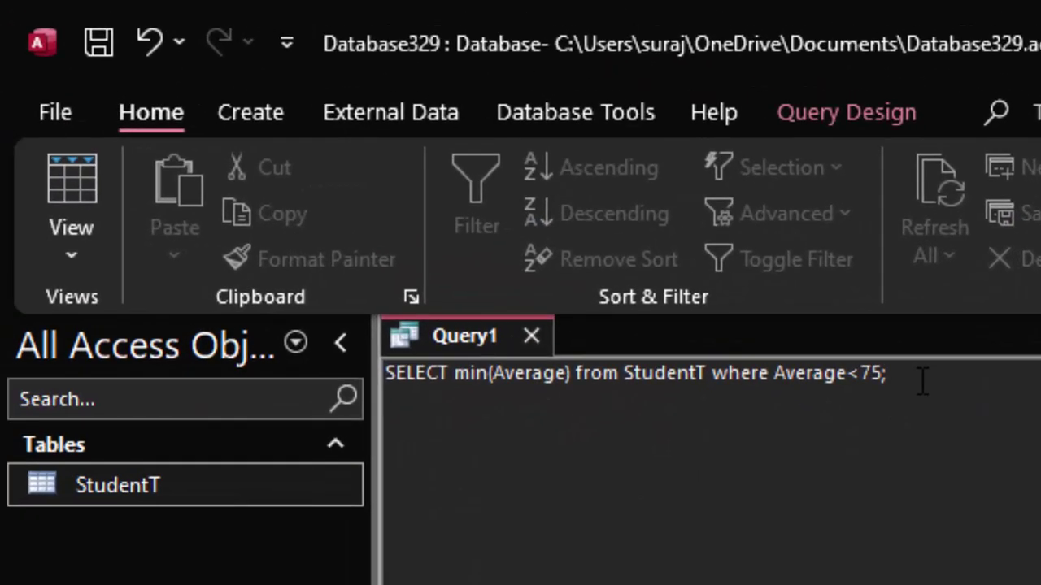
# - Select the whole SQL statement and show the Query Design commands
pyautogui.moveTo(693, 268); pyautogui.dragTo(606, 240)
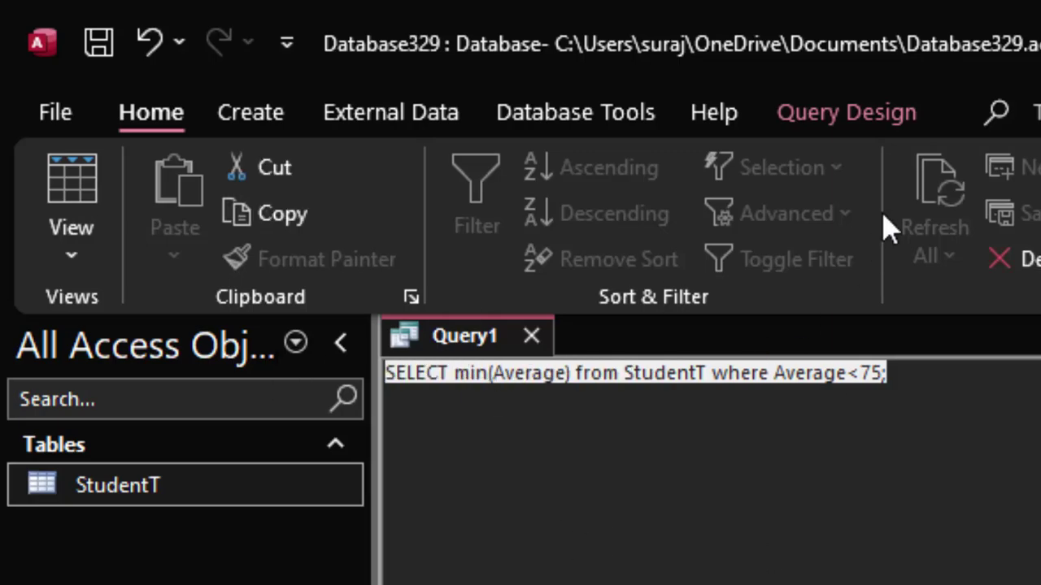
pyautogui.click(845, 118)
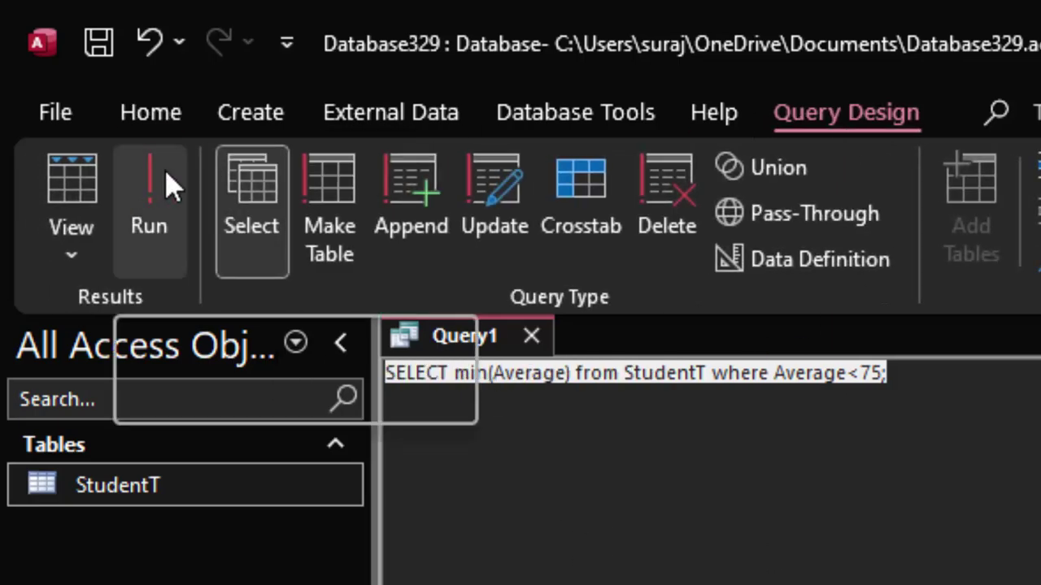
pyautogui.click(885, 380)
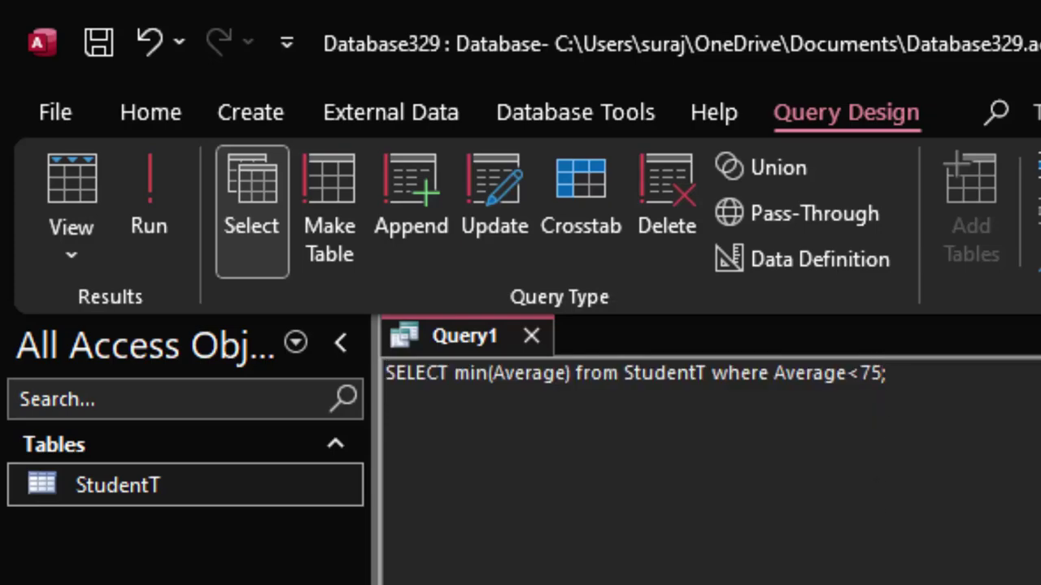
pyautogui.moveTo(932, 379); pyautogui.dragTo(224, 358)
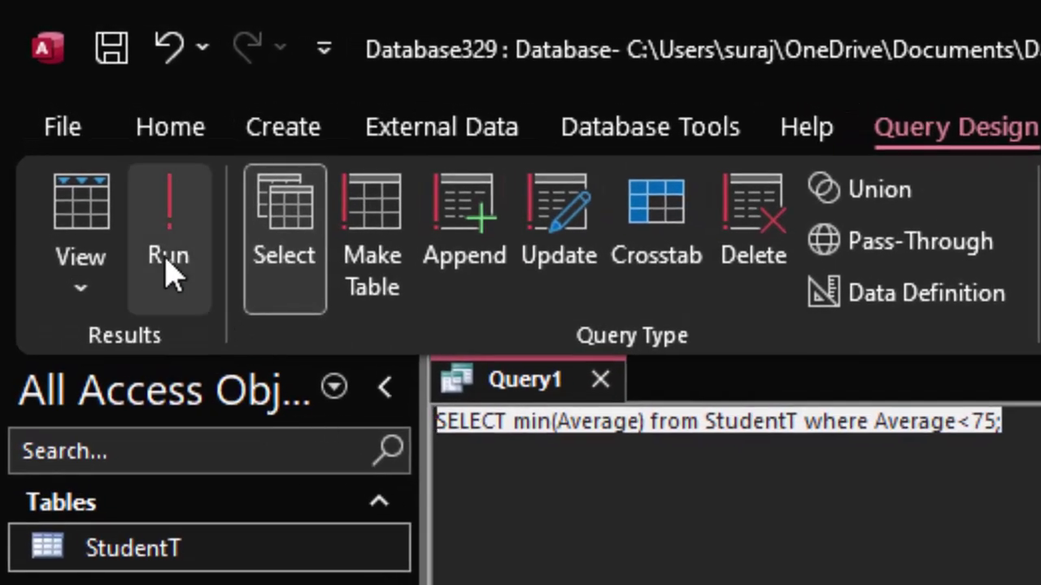
# - Run the min query and highlight its 48.3333333 result
pyautogui.click(167, 259)
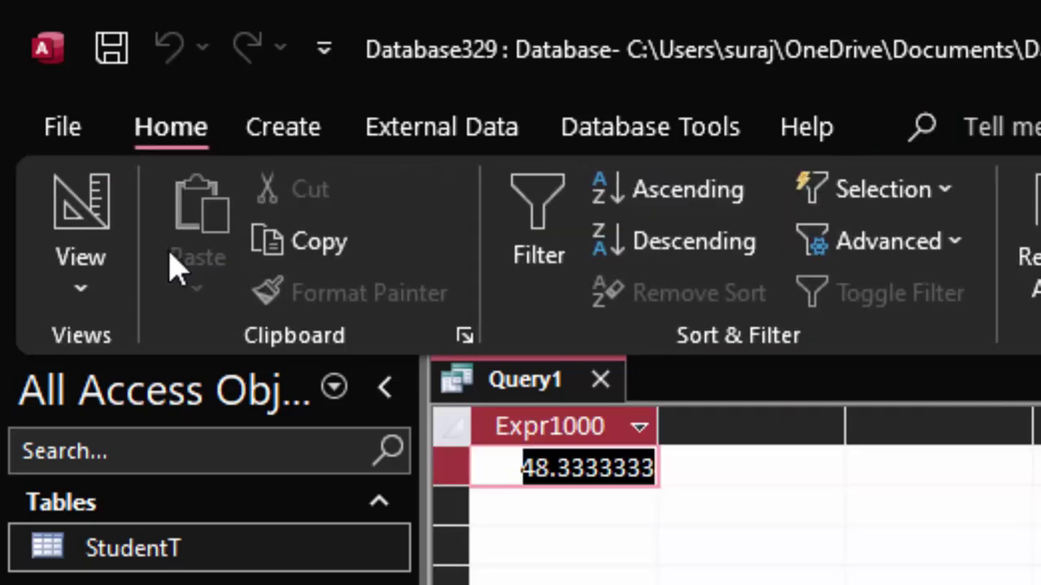
pyautogui.moveTo(520, 469); pyautogui.dragTo(665, 476)
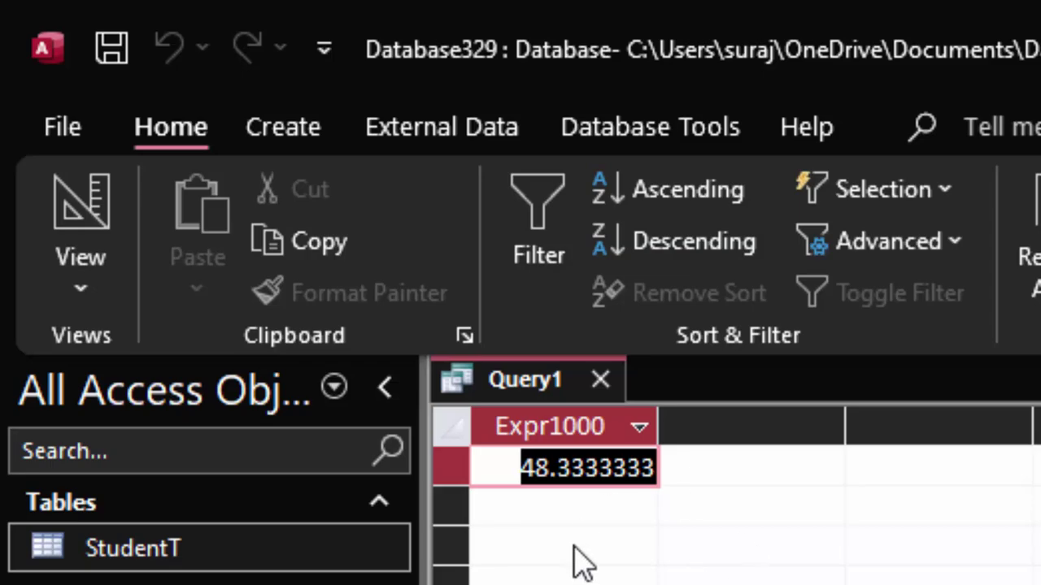
pyautogui.moveTo(520, 468); pyautogui.dragTo(644, 454)
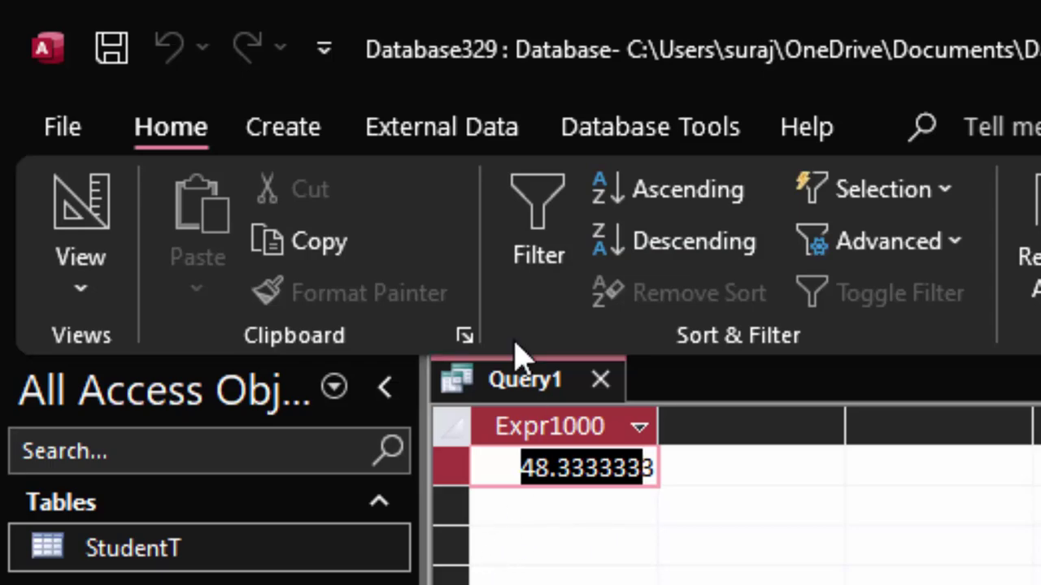
# - Return to SQL View and change min to max in the statement
pyautogui.click(110, 309)
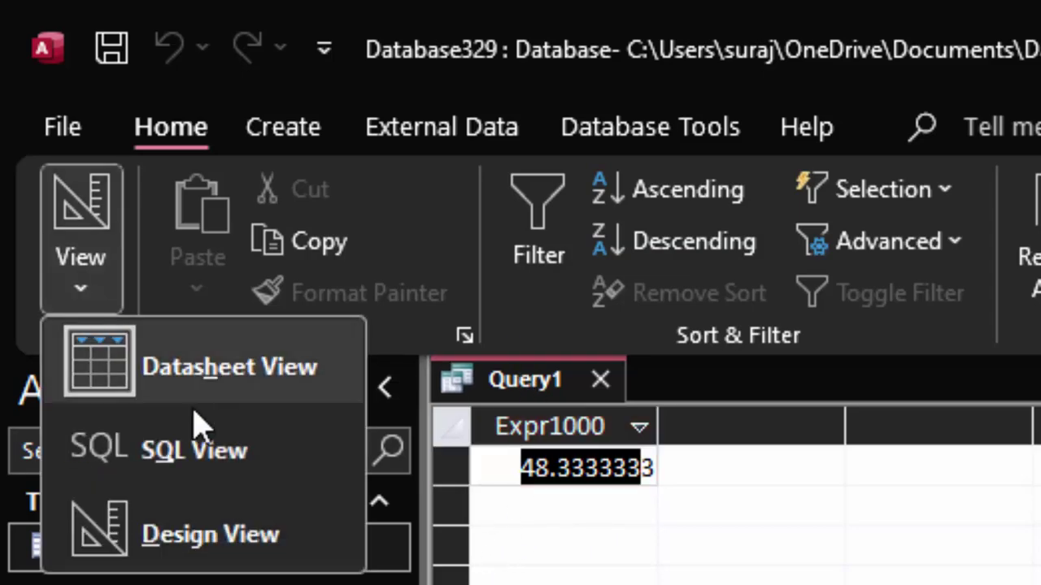
pyautogui.click(202, 448)
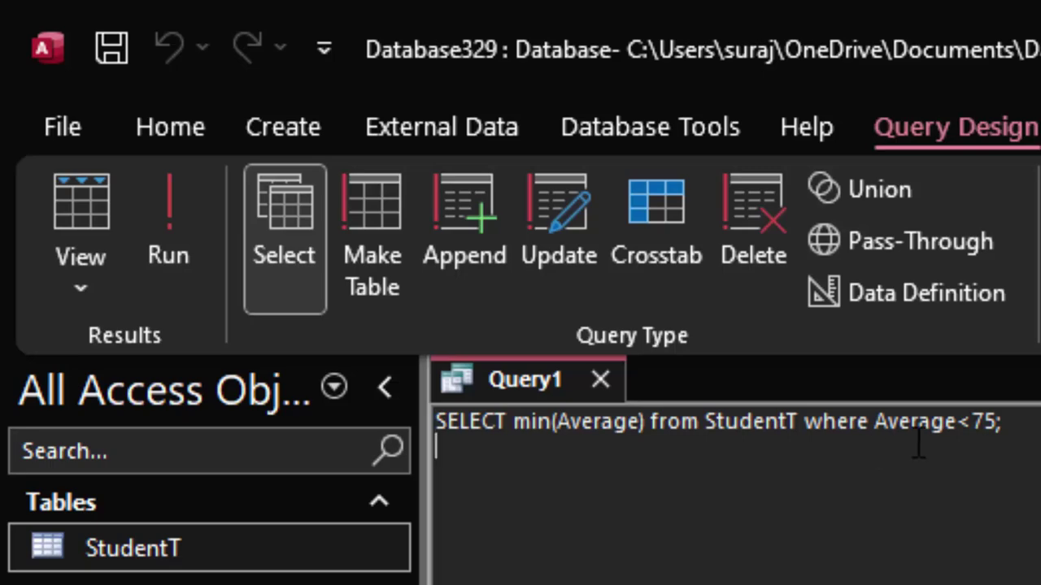
pyautogui.click(552, 425)
pyautogui.press('BackSpace')
pyautogui.press('BackSpace')
pyautogui.press('BackSpace')
pyautogui.write('m')
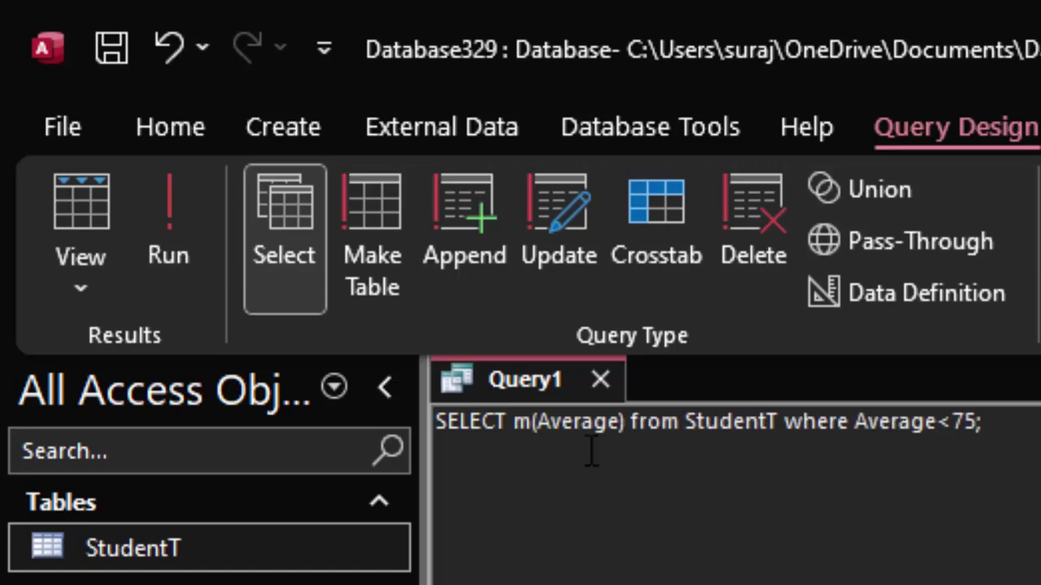
pyautogui.write('ax')
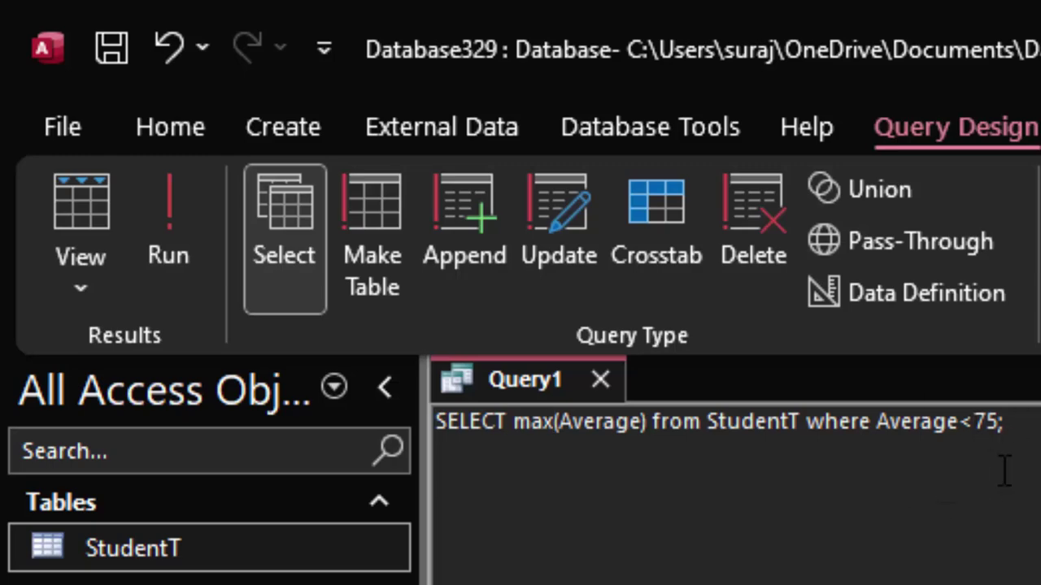
# - Run the max query and select its result 72
pyautogui.click(195, 260)
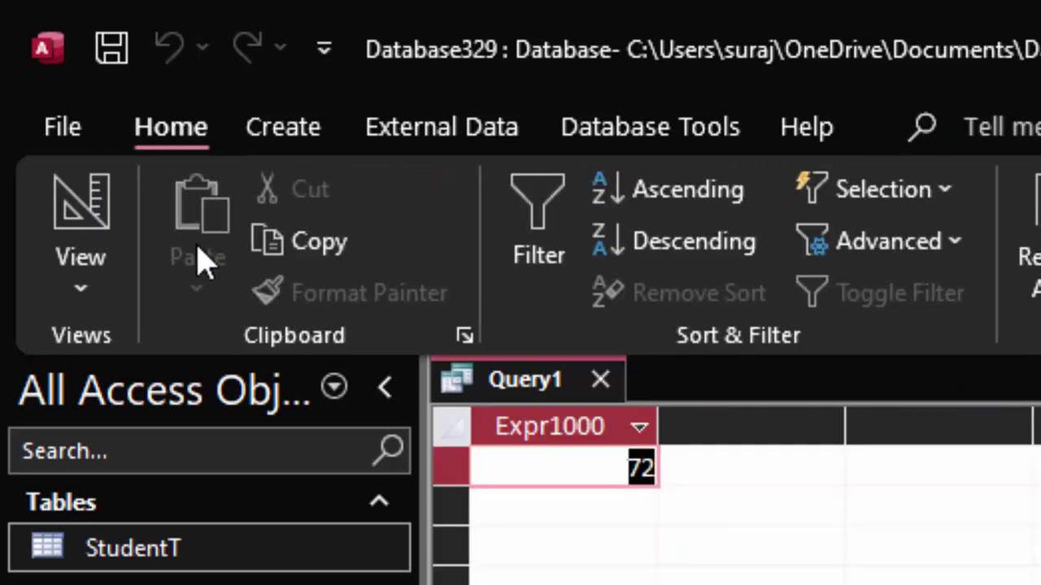
pyautogui.click(576, 465)
pyautogui.doubleClick(644, 469)
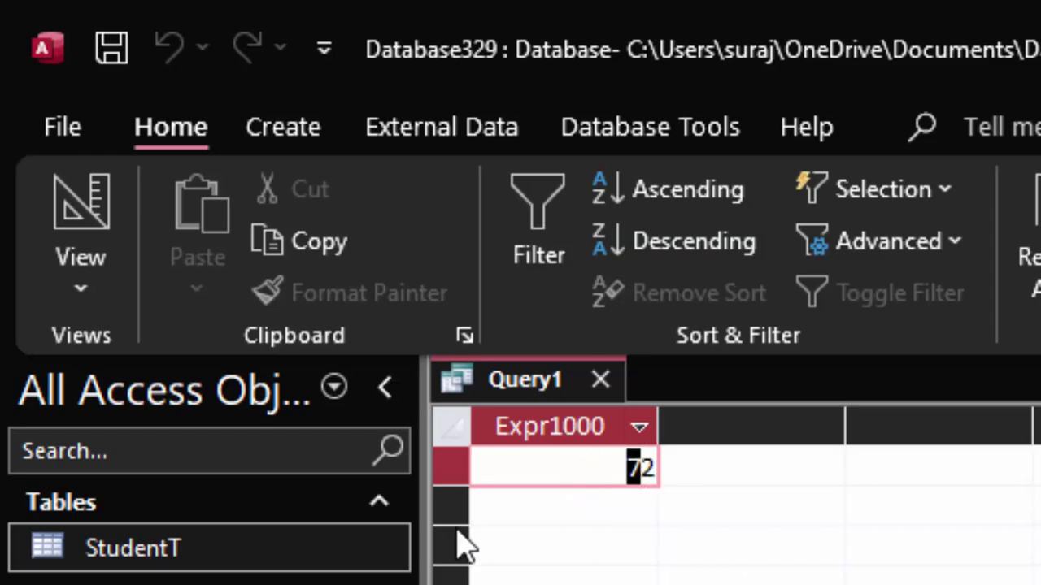
# - Open StudentT, compare Average values 67, 70, 85 and 72, and return to the first record
pyautogui.doubleClick(242, 552)
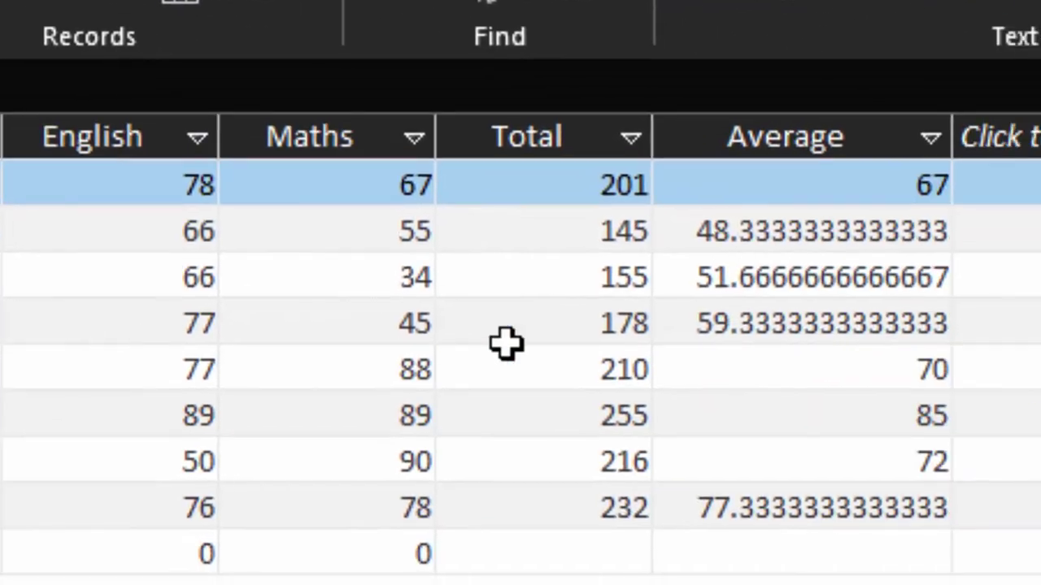
pyautogui.click(881, 191)
pyautogui.moveTo(947, 187)
pyautogui.mouseDown()
pyautogui.moveTo(708, 251)
pyautogui.moveTo(781, 288)
pyautogui.moveTo(903, 290)
pyautogui.mouseUp()
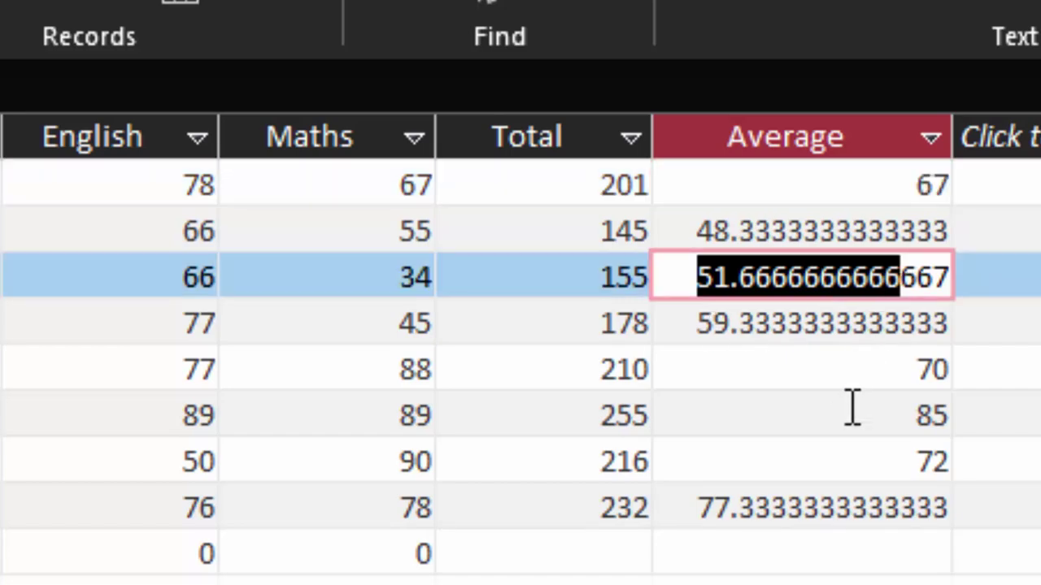
pyautogui.moveTo(914, 373); pyautogui.dragTo(983, 393)
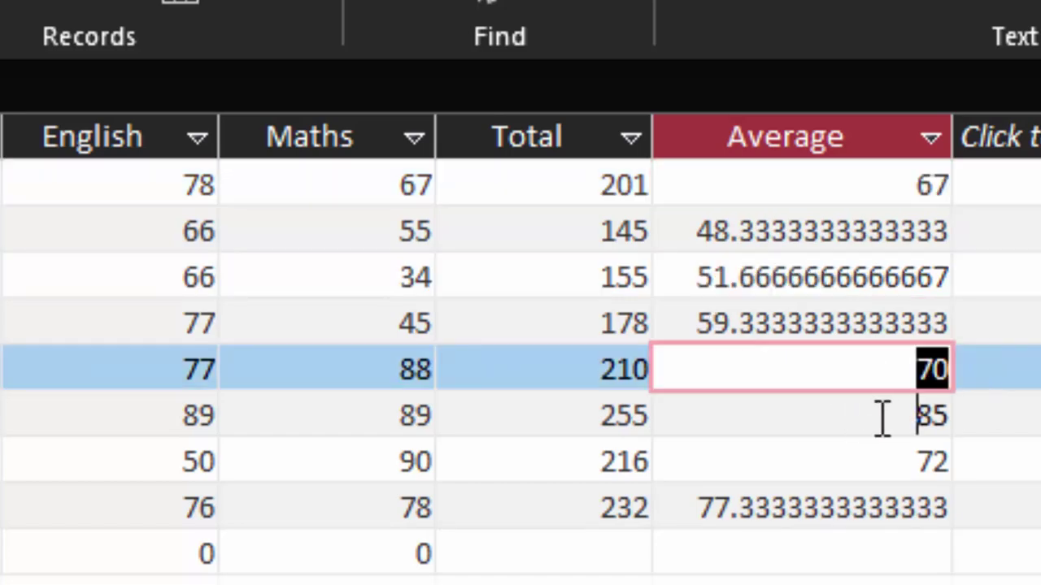
pyautogui.moveTo(883, 419); pyautogui.dragTo(962, 420)
pyautogui.moveTo(889, 464)
pyautogui.mouseDown()
pyautogui.moveTo(947, 475)
pyautogui.moveTo(953, 465)
pyautogui.mouseUp()
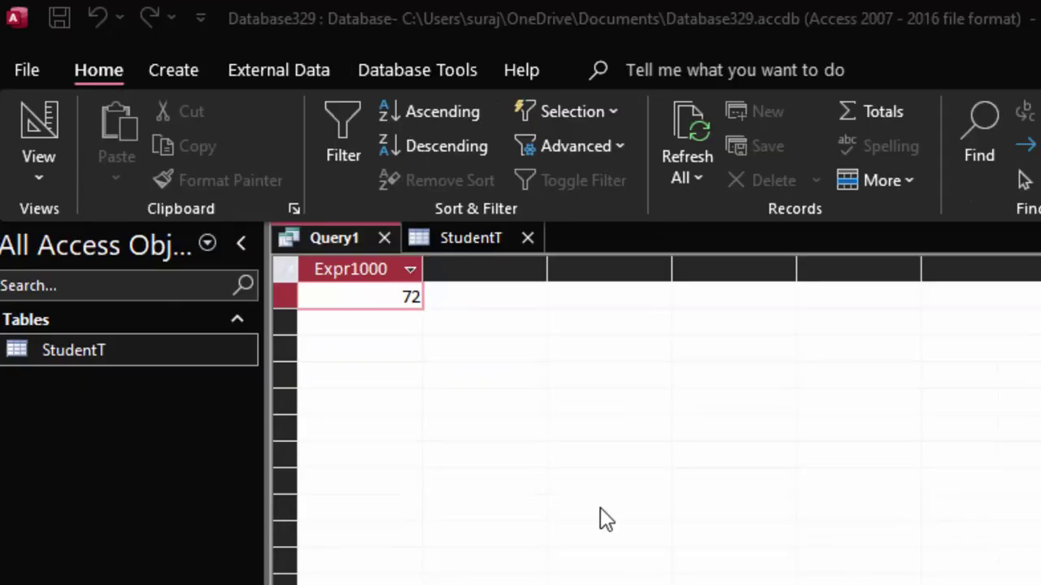
pyautogui.click(472, 239)
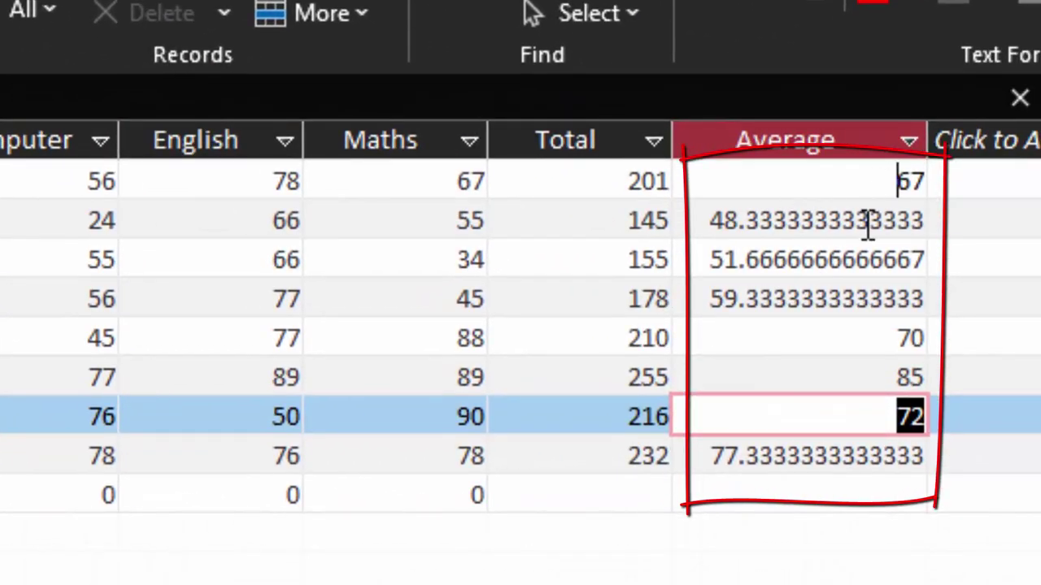
pyautogui.hotkey('ctrl', 'Up')
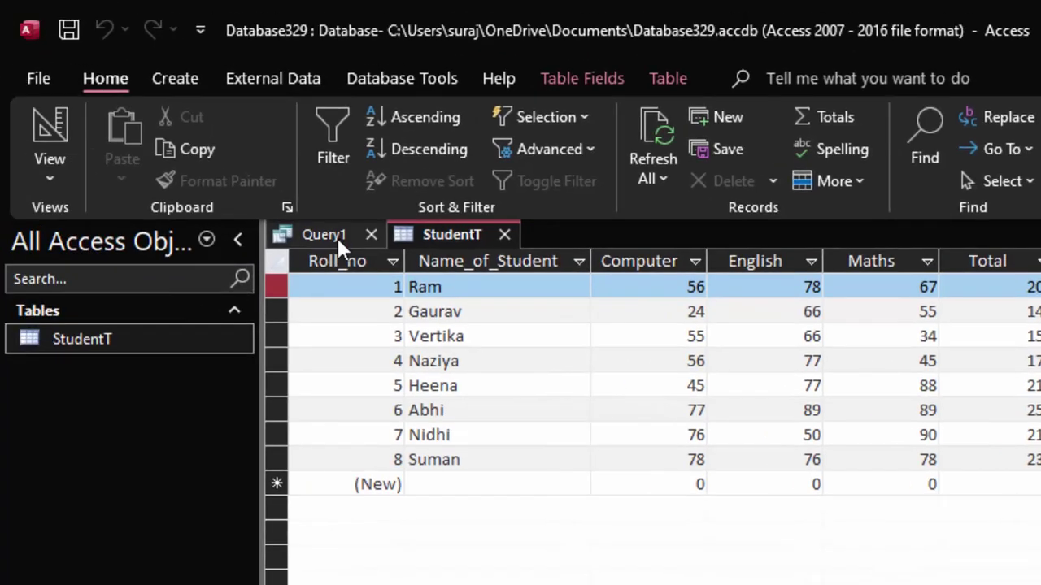
# - Switch Query1 back to SQL View
pyautogui.click(337, 236)
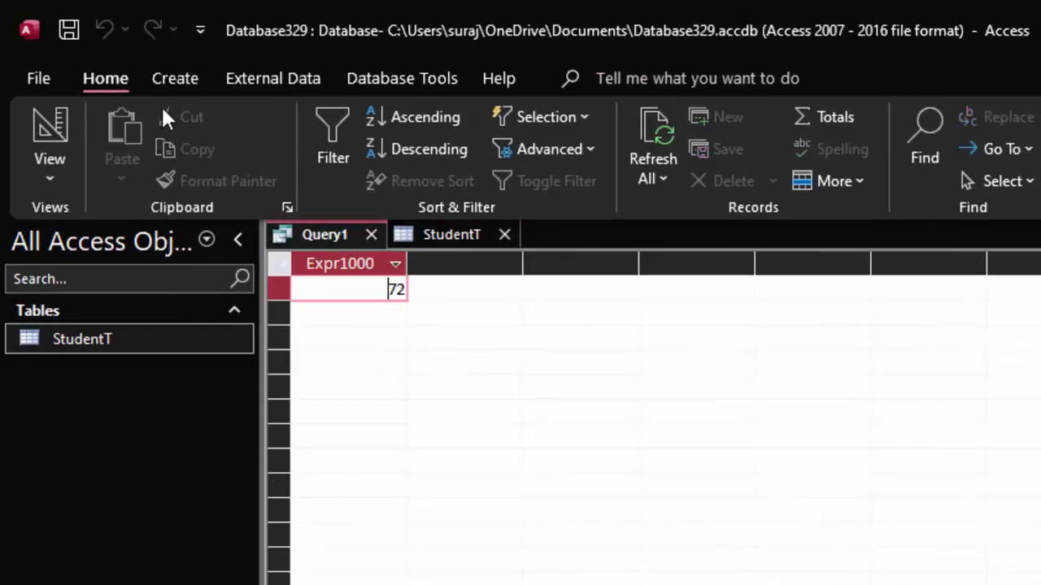
pyautogui.click(172, 79)
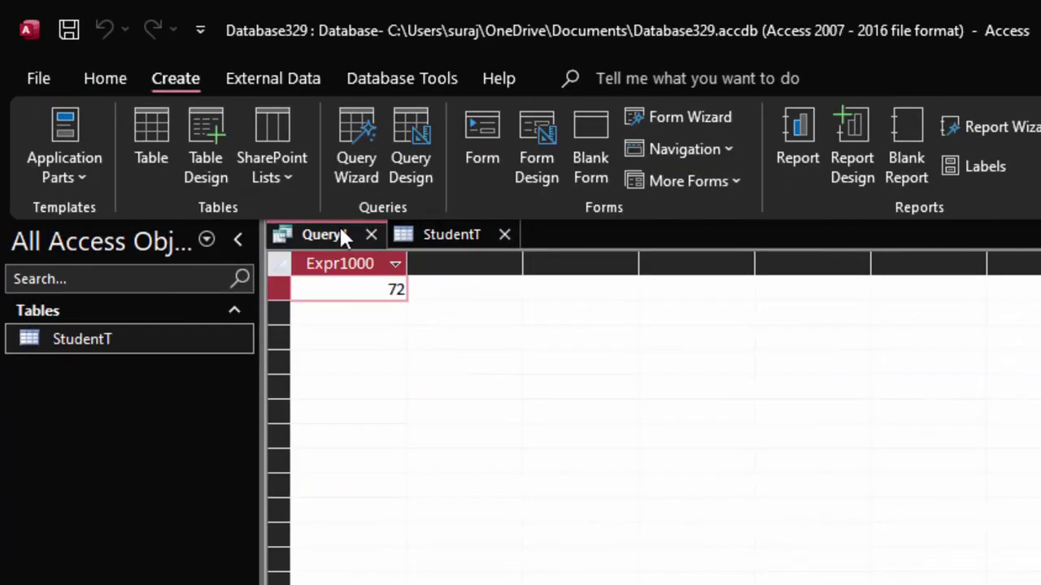
pyautogui.click(85, 82)
pyautogui.click(46, 178)
pyautogui.click(65, 258)
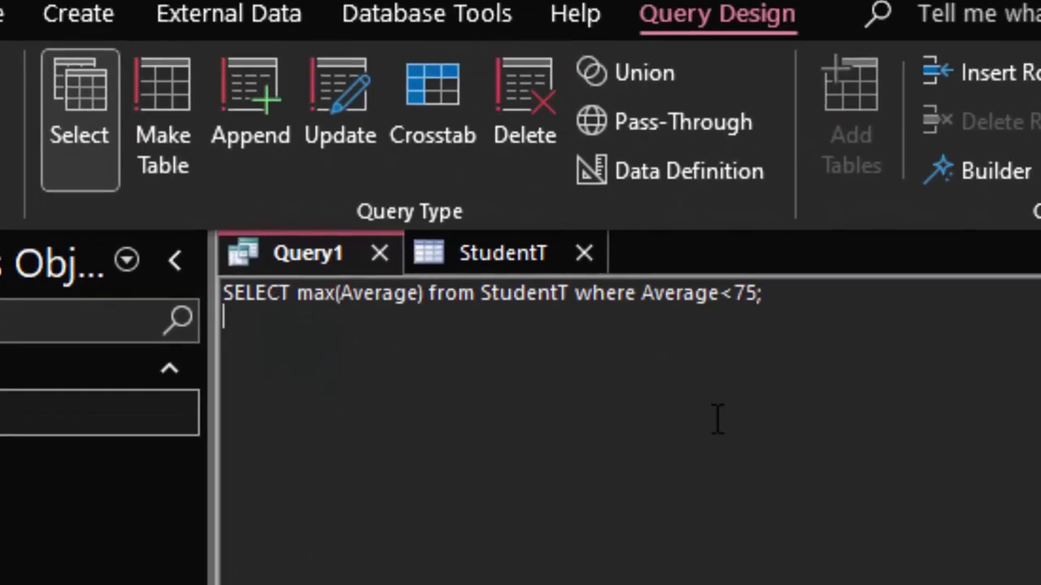
# - Replace the SQL with select sum(Average) from StudentT; and close the StudentT table
pyautogui.moveTo(773, 297); pyautogui.dragTo(221, 293)
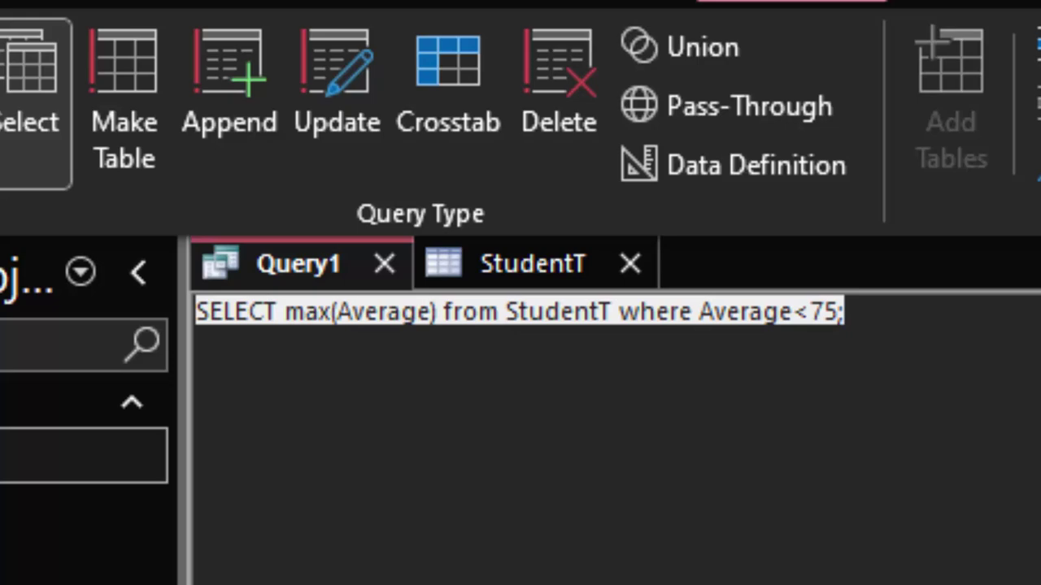
pyautogui.press('Delete')
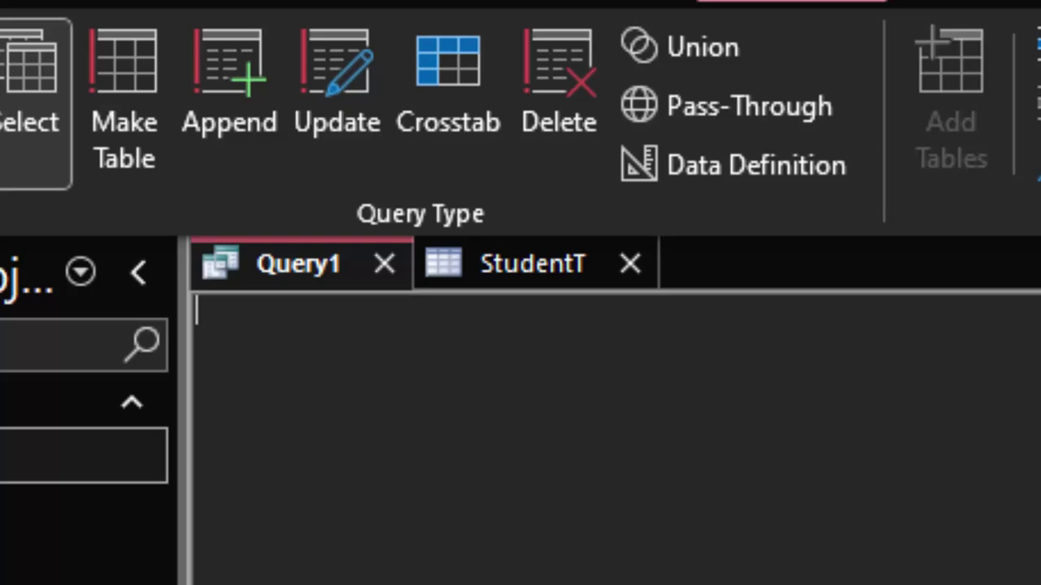
pyautogui.write('se')
pyautogui.write('lect ')
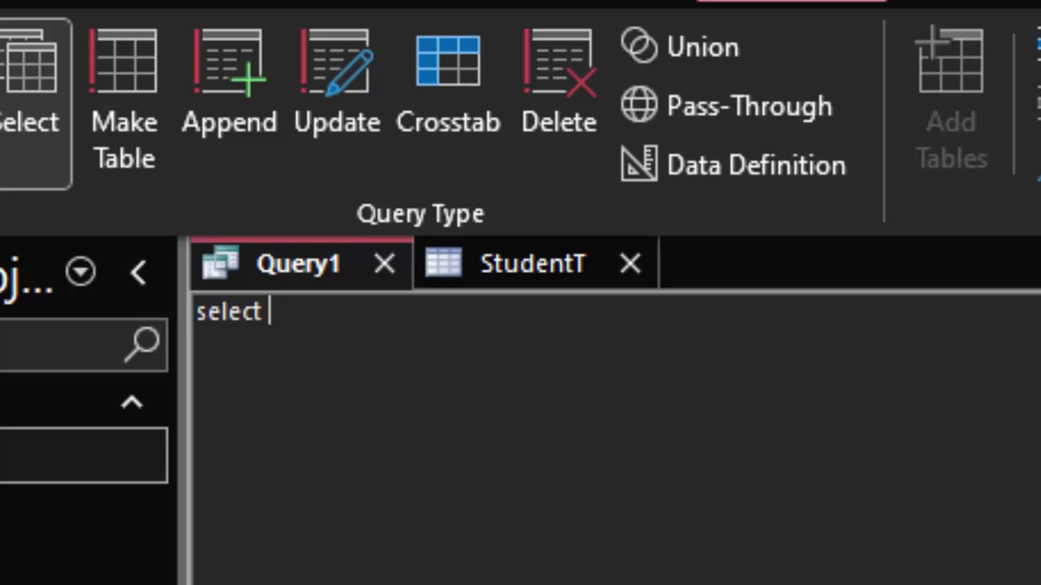
pyautogui.write('sum(')
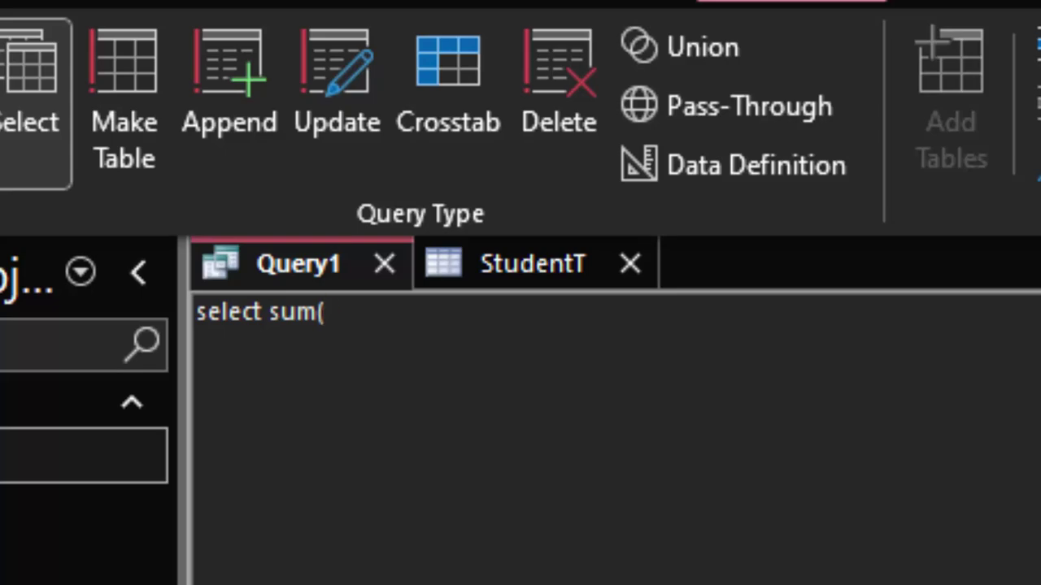
pyautogui.write('Average')
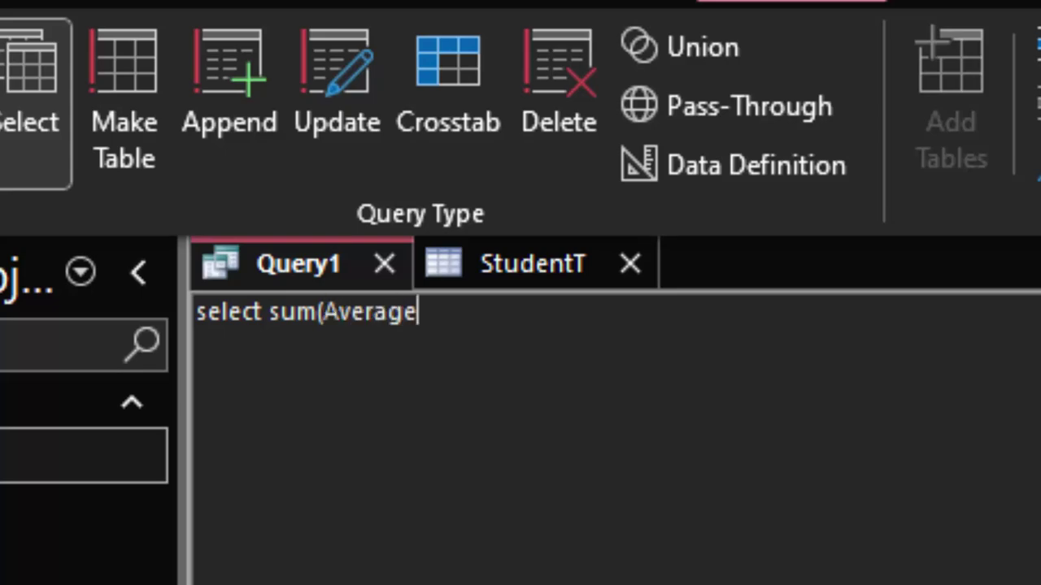
pyautogui.write(')')
pyautogui.write(' from ')
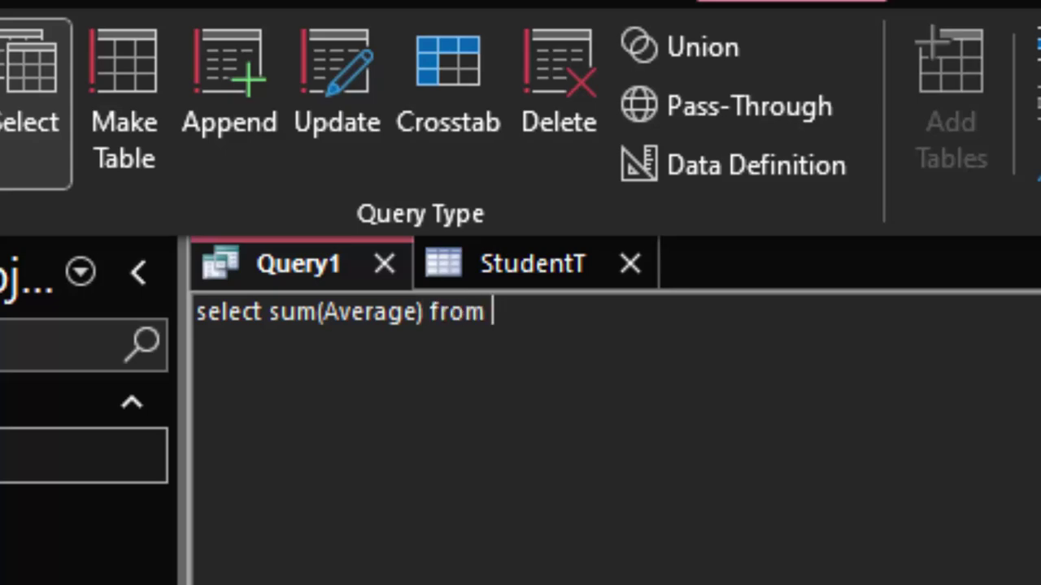
pyautogui.write('Student')
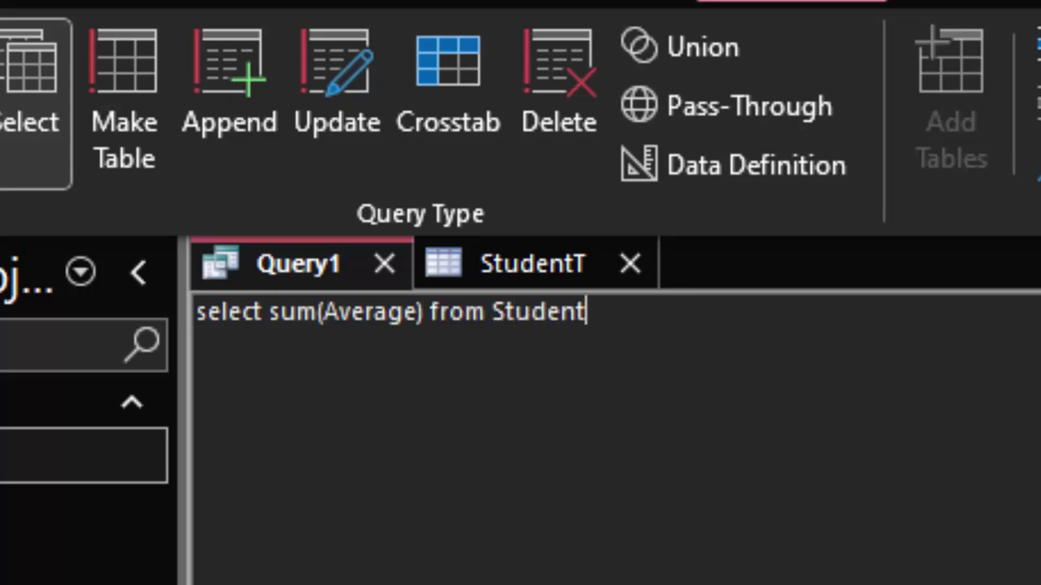
pyautogui.write('T ')
pyautogui.write('where')
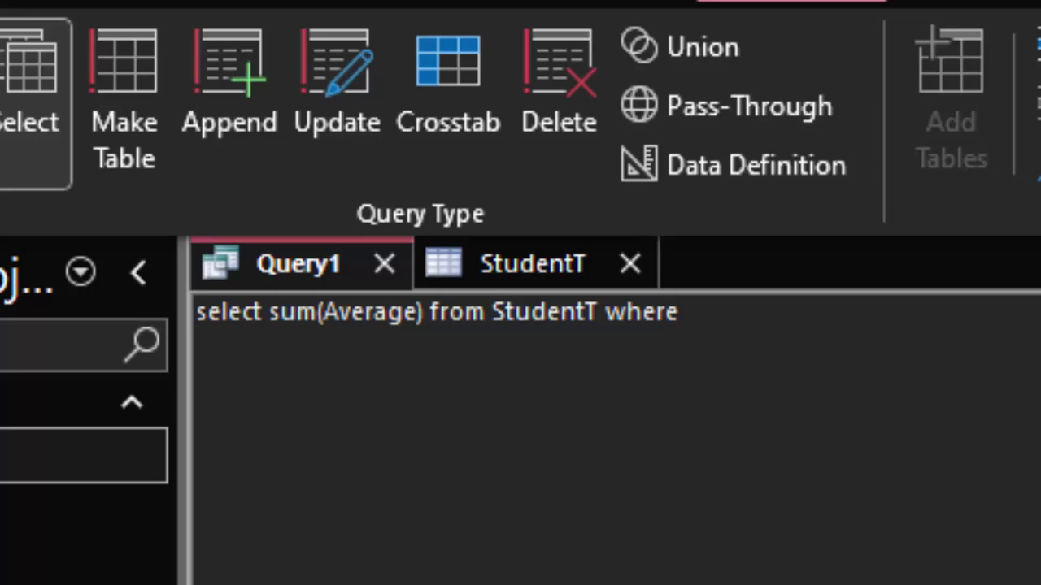
pyautogui.press('BackSpace')
pyautogui.press('BackSpace')
pyautogui.press('BackSpace')
pyautogui.press('BackSpace')
pyautogui.press('BackSpace')
pyautogui.press('BackSpace')
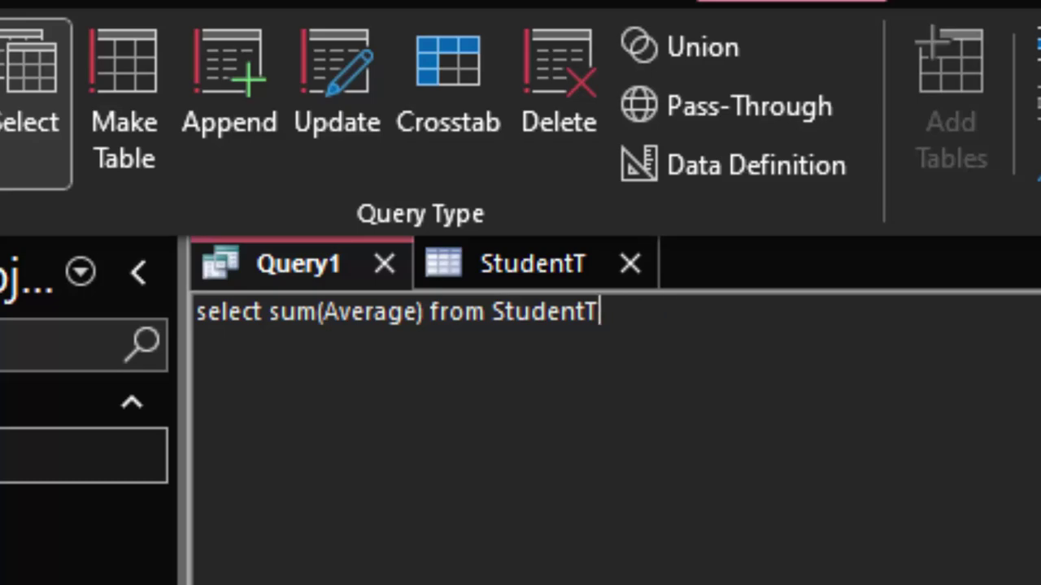
pyautogui.write(';')
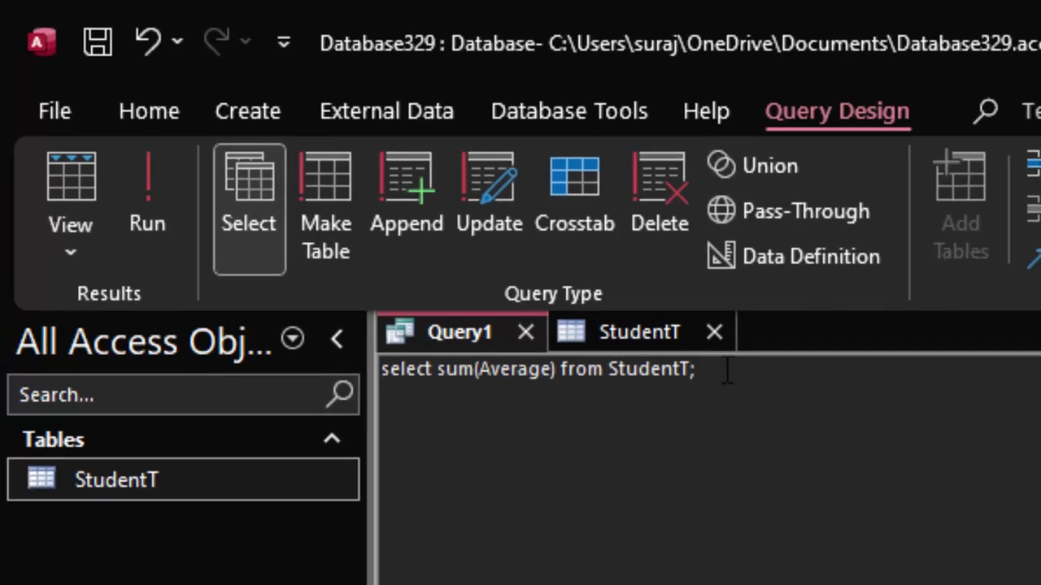
pyautogui.moveTo(730, 368); pyautogui.dragTo(381, 370)
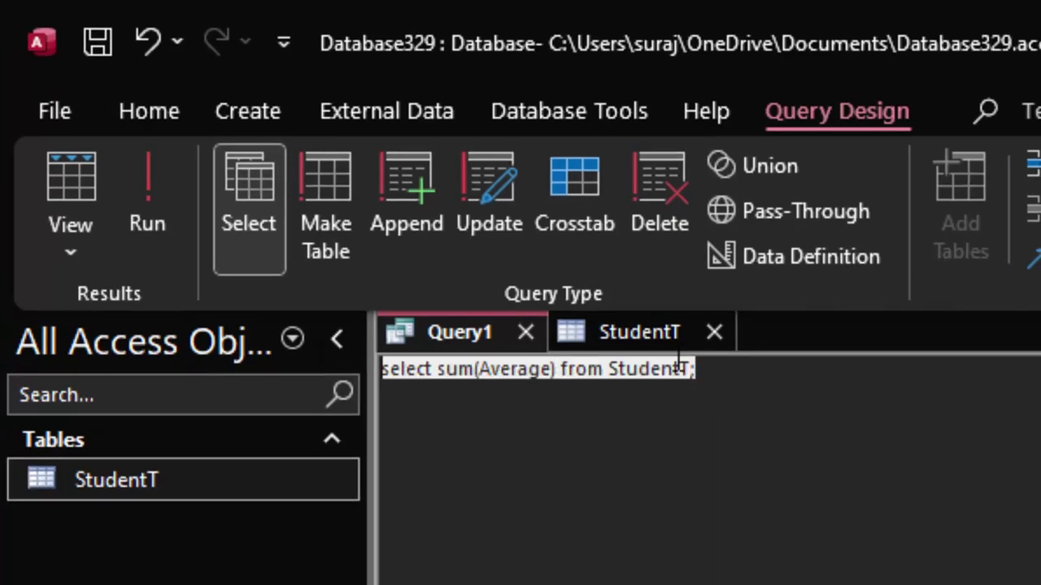
pyautogui.click(714, 334)
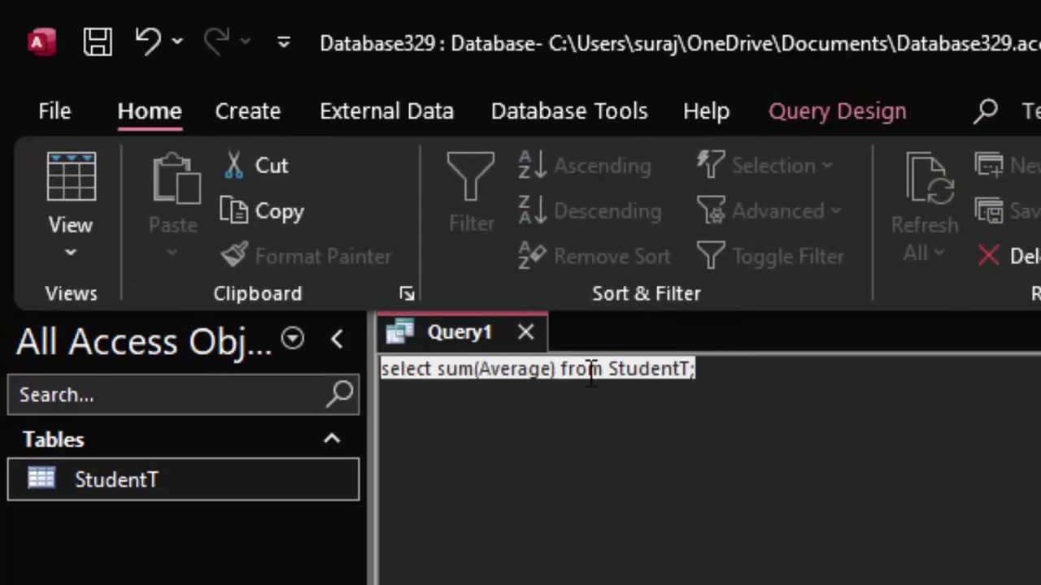
pyautogui.click(850, 112)
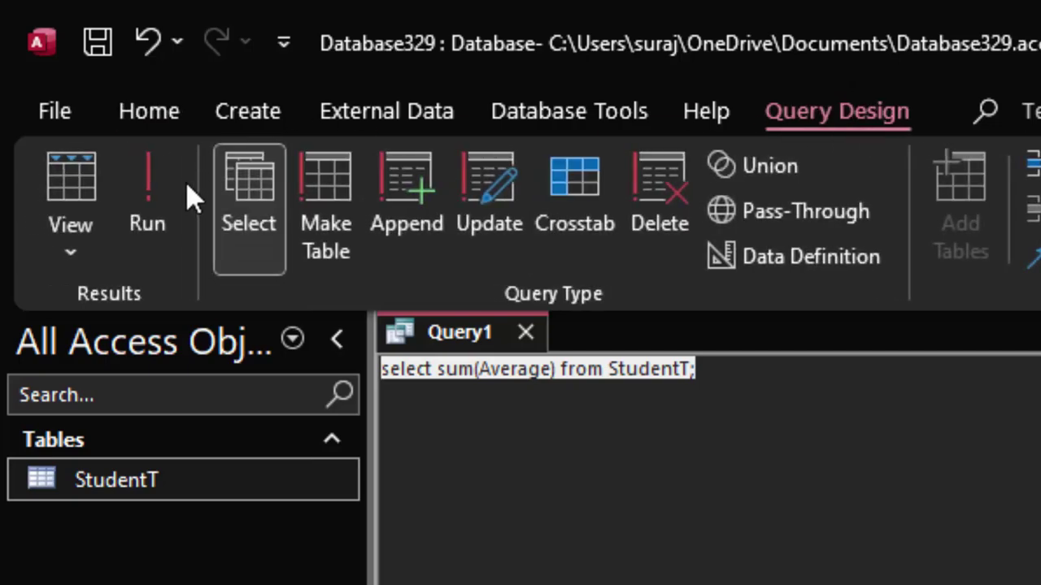
# - Run the sum query, widen Expr1000 to show 530.666666666667, and reopen the StudentT table
pyautogui.click(180, 209)
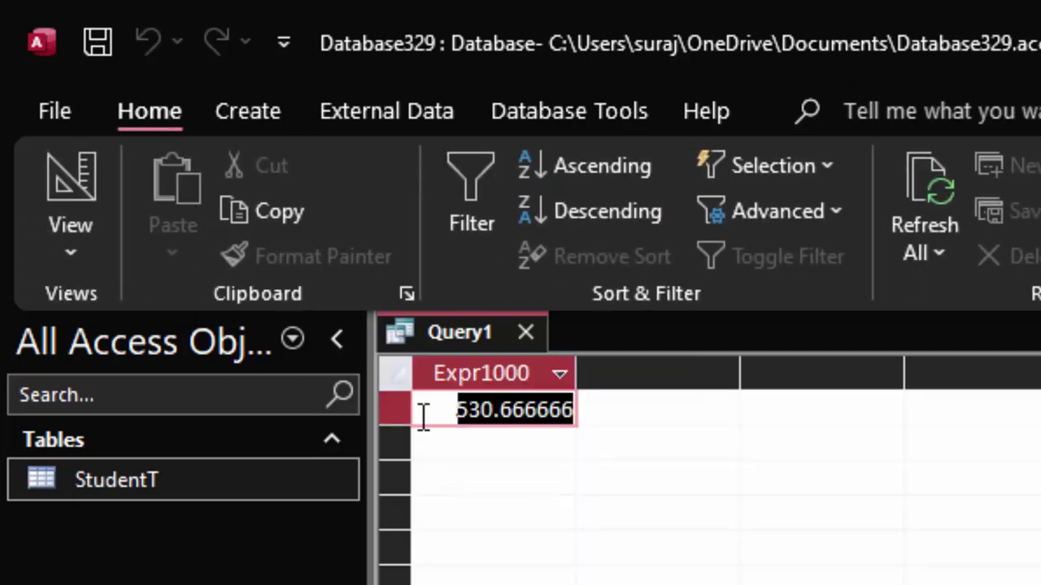
pyautogui.moveTo(454, 412); pyautogui.dragTo(589, 419)
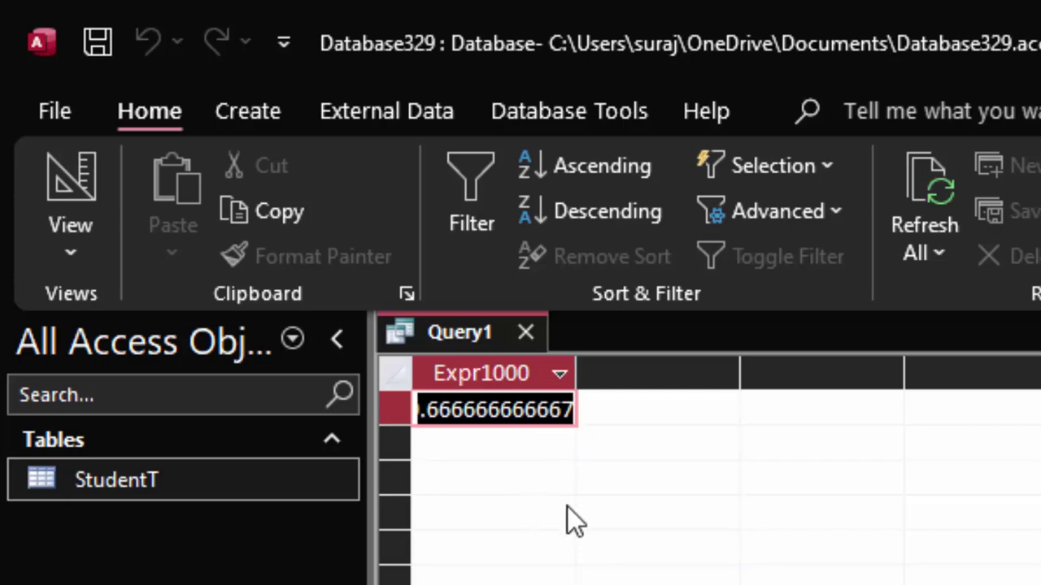
pyautogui.moveTo(577, 372); pyautogui.dragTo(685, 452)
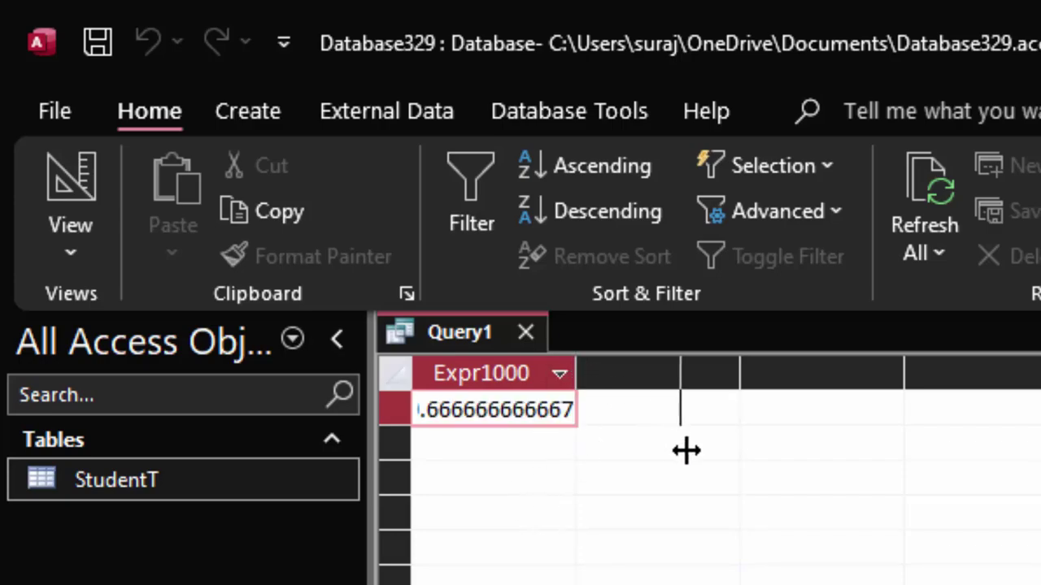
pyautogui.moveTo(471, 409); pyautogui.dragTo(736, 429)
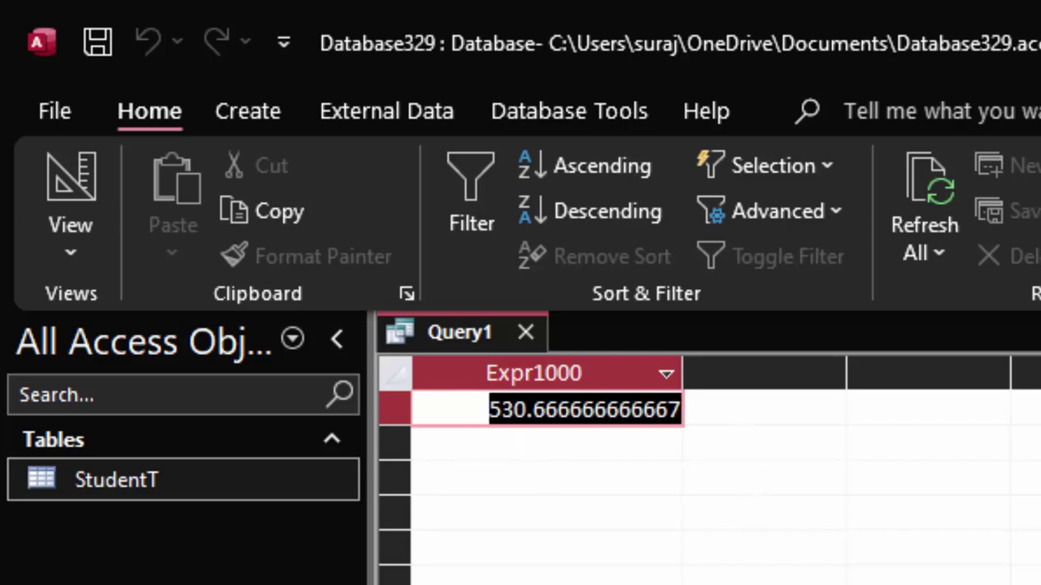
pyautogui.doubleClick(170, 481)
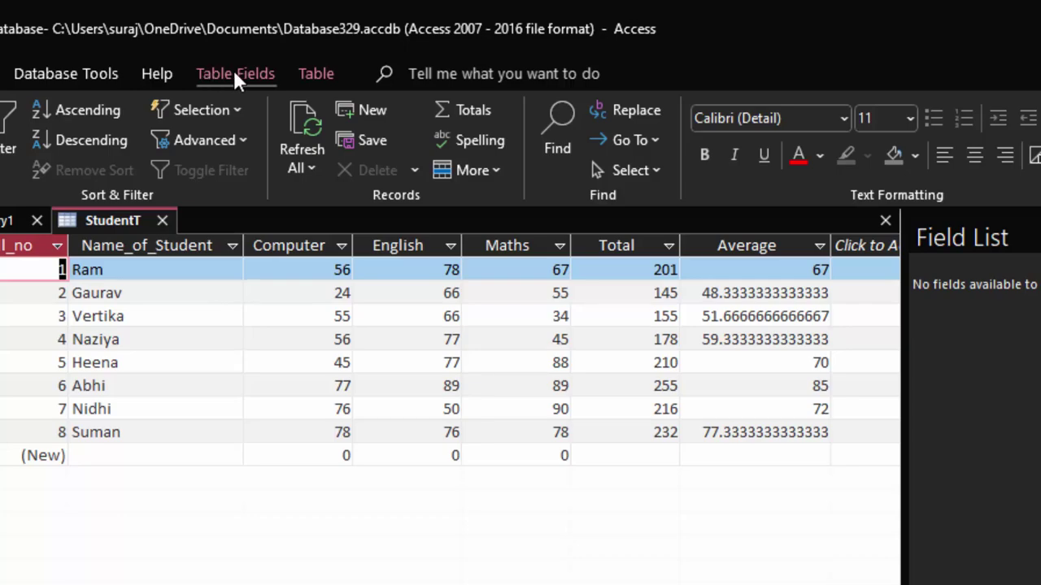
# - Give StudentT a Total row summing Average to 530.66666666, matching Query1's result
pyautogui.click(454, 111)
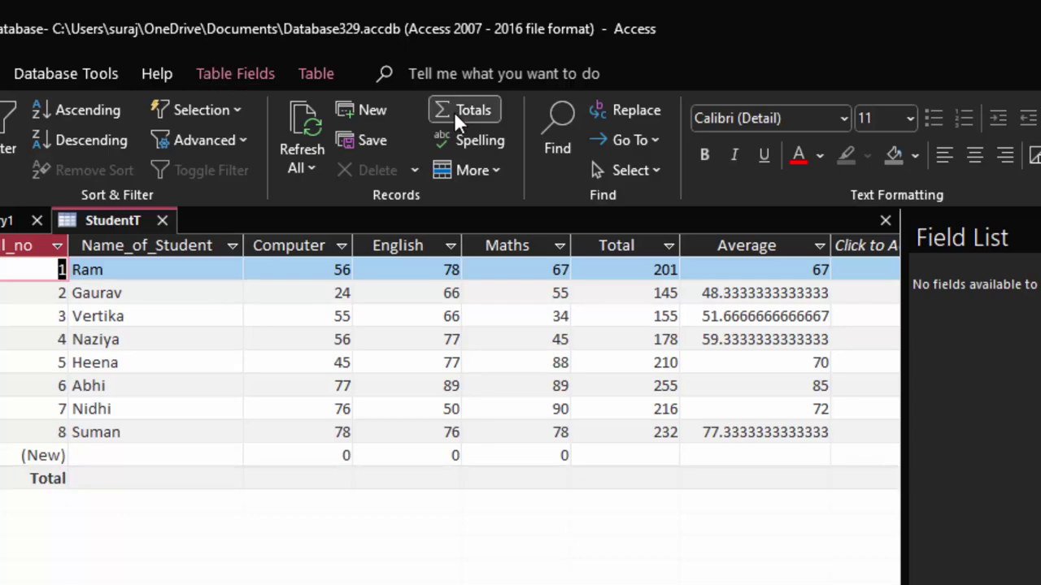
pyautogui.click(755, 479)
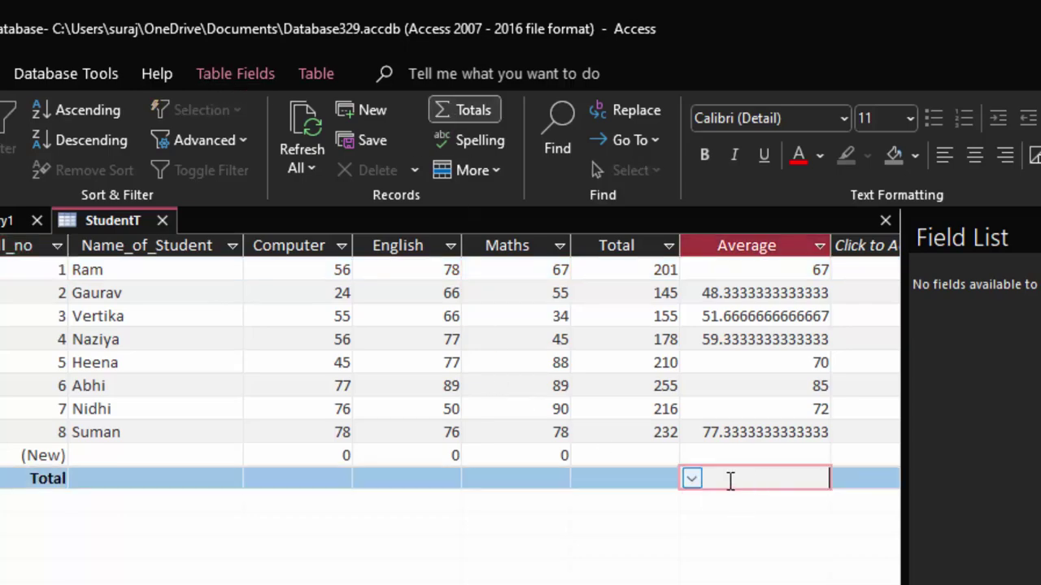
pyautogui.click(693, 481)
pyautogui.click(696, 523)
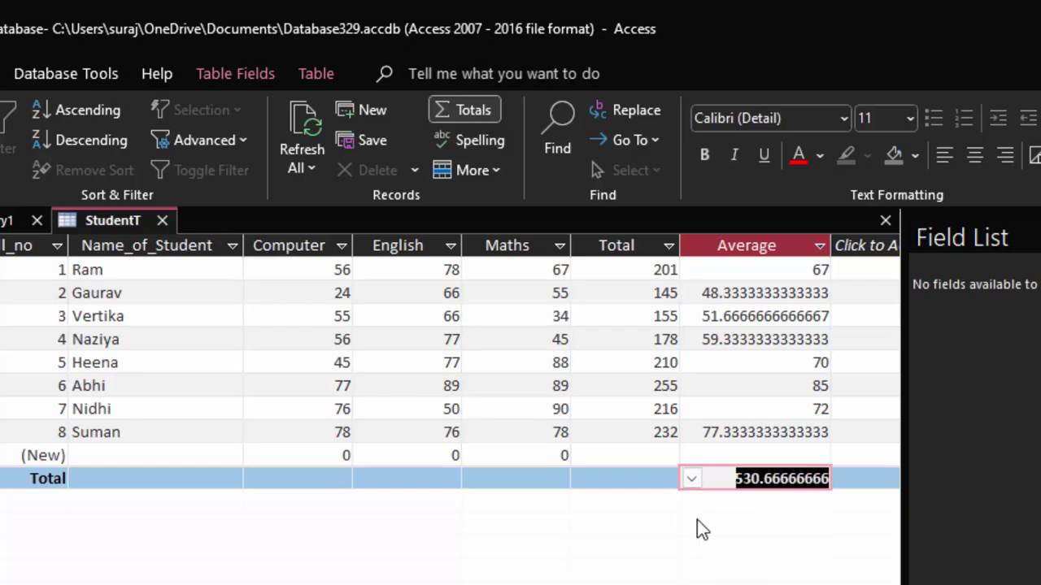
pyautogui.click(648, 472)
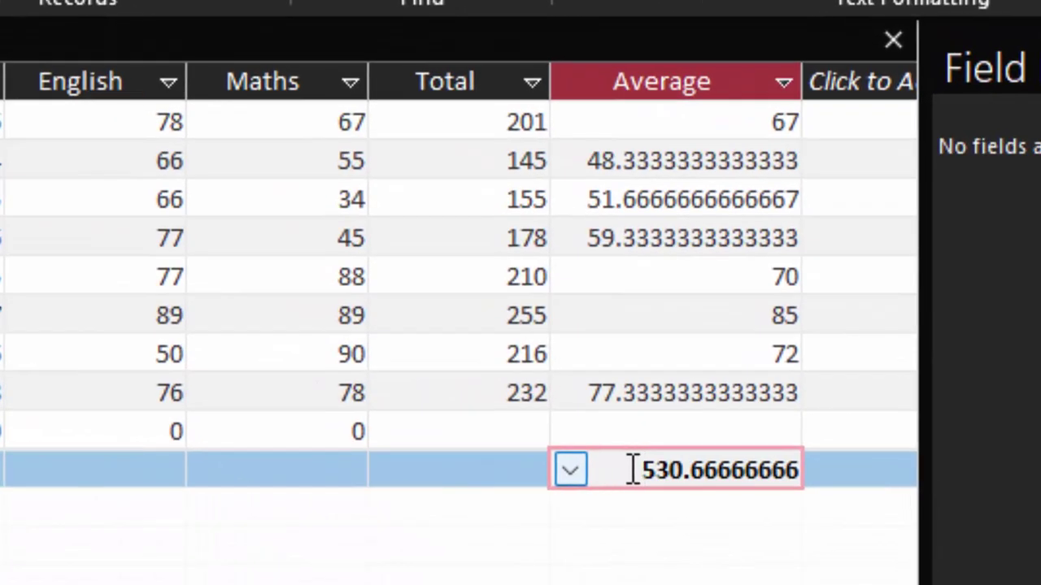
pyautogui.moveTo(631, 471); pyautogui.dragTo(716, 474)
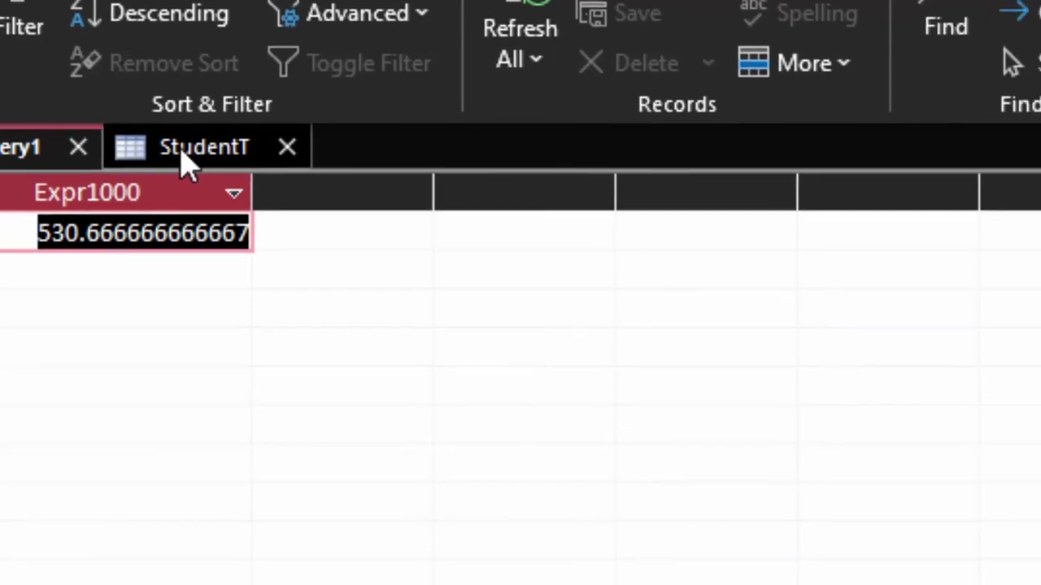
pyautogui.click(185, 158)
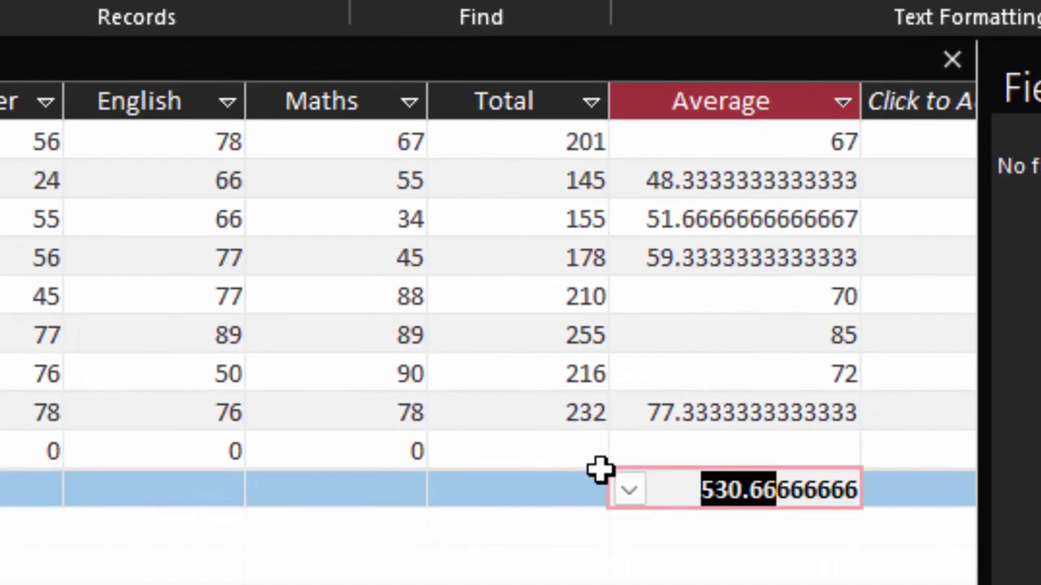